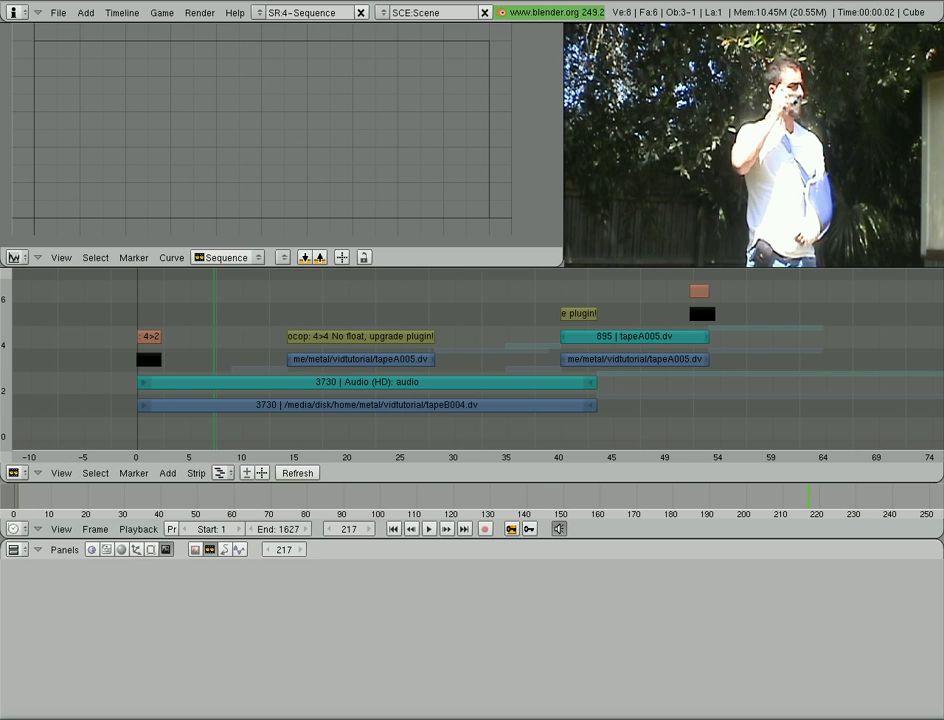
Switch to the 2-Model screen layout and delete the default cube.
click(260, 13)
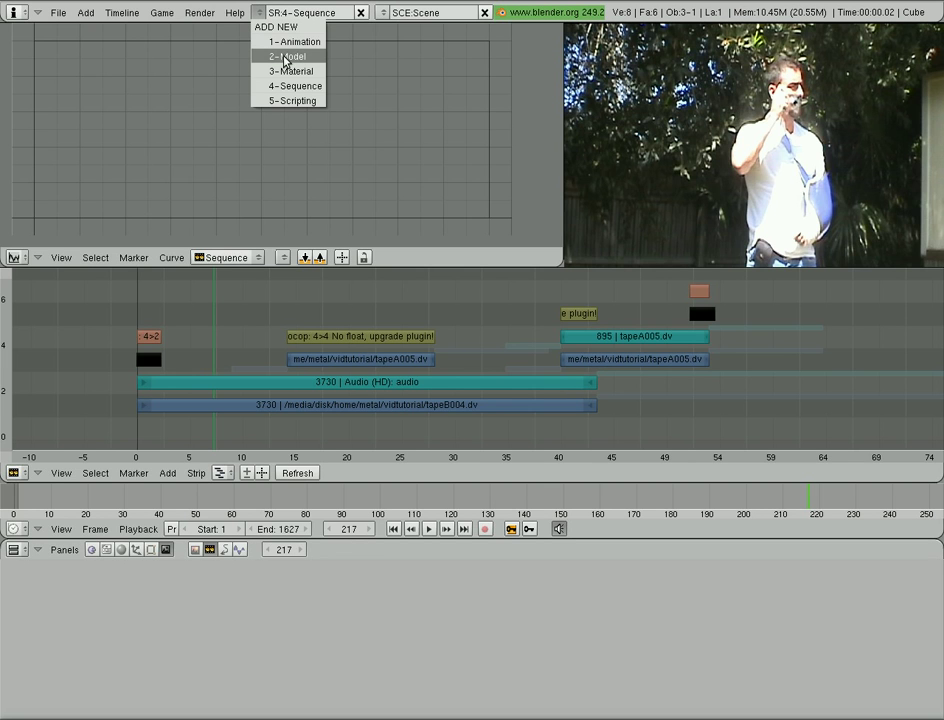
click(289, 57)
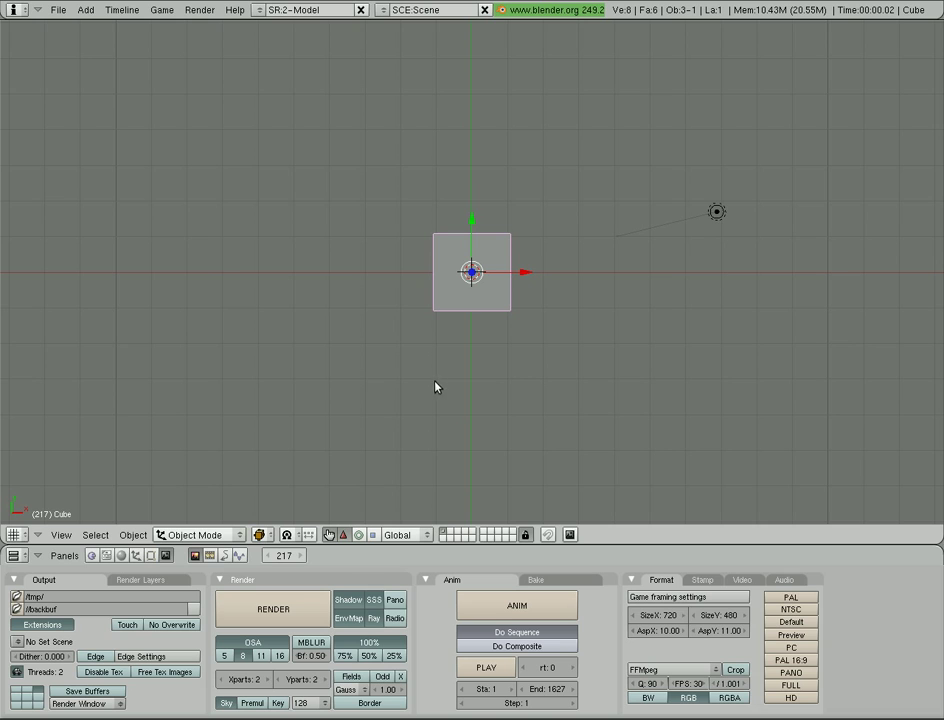
key(x)
click(493, 310)
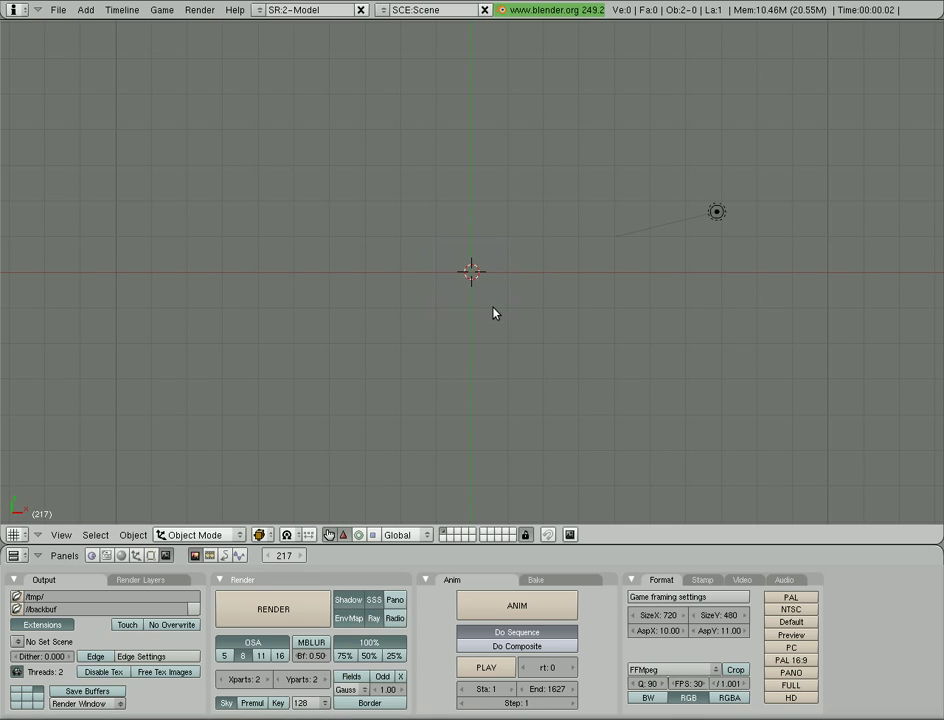
Add a text object reading 'My Video' and set its alignment to Center.
key(space)
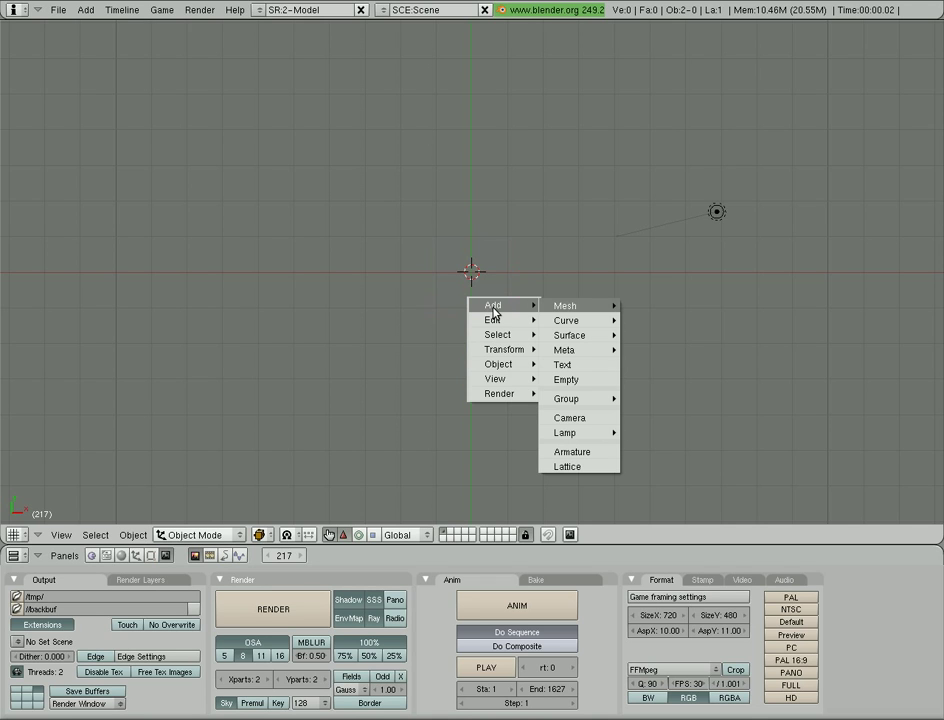
click(563, 365)
key(Tab)
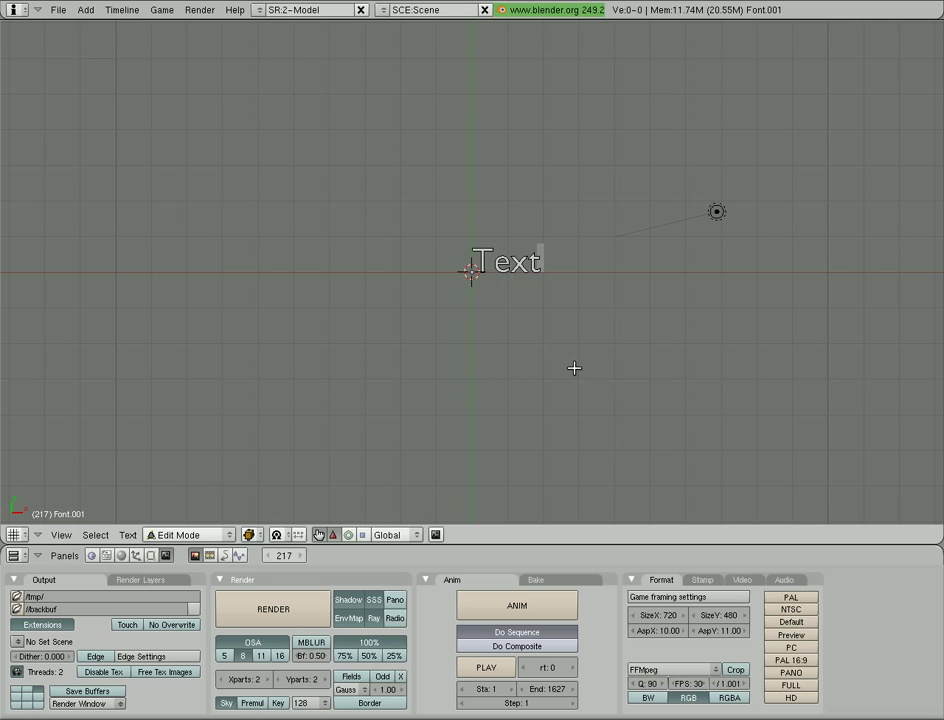
key(BackSpace)
key(BackSpace)
key(BackSpace)
key(BackSpace)
text(My)
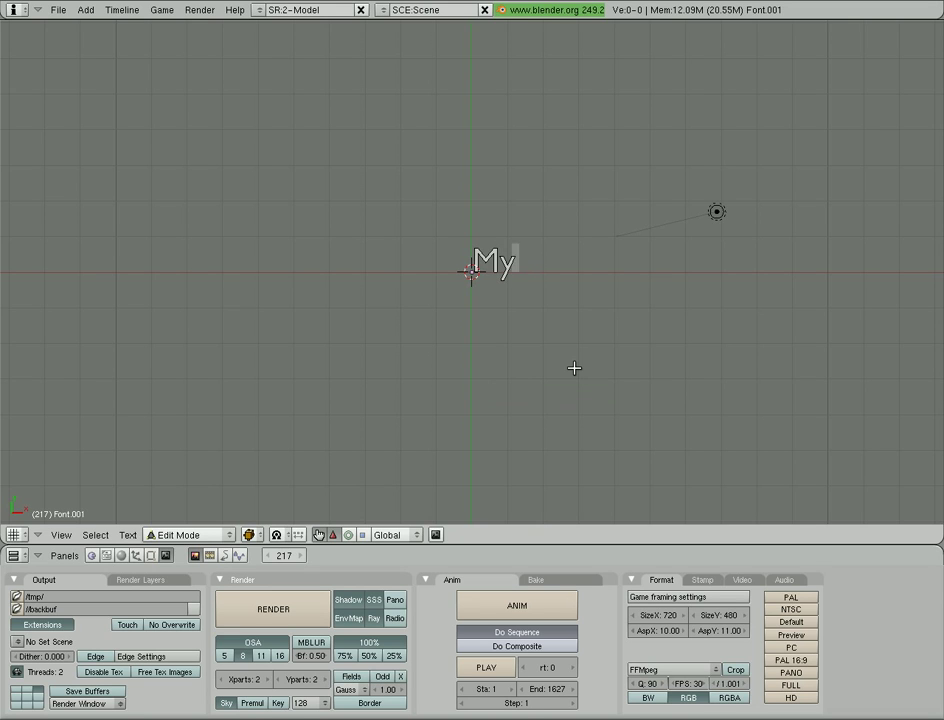
text( Video)
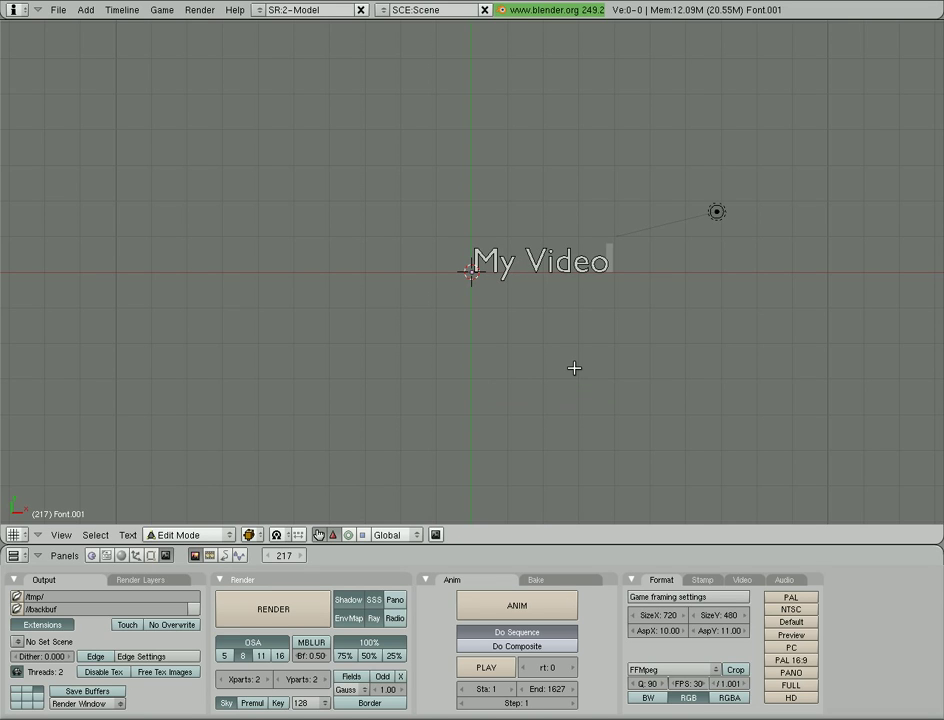
click(151, 560)
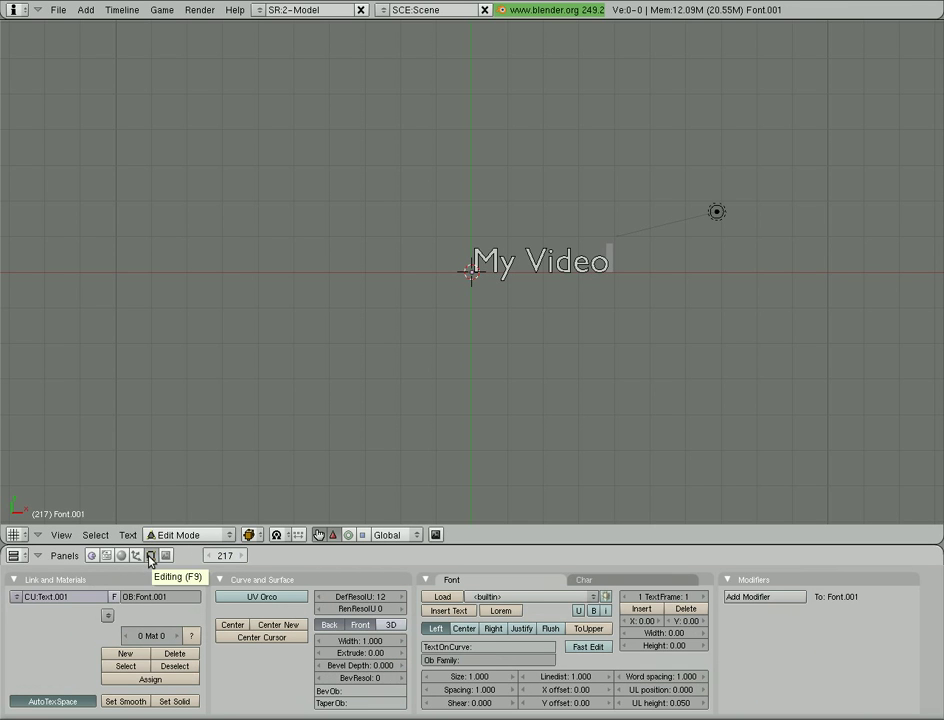
click(465, 628)
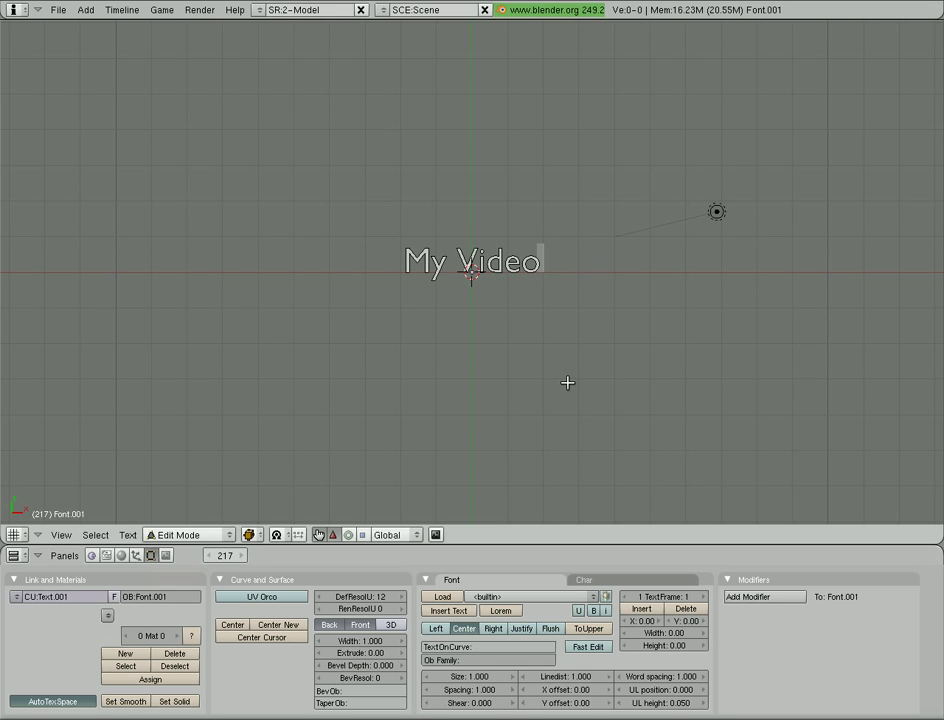
Set the 'My Video' text's Extrude depth to 0.10, checking it from top and camera views.
key(Tab)
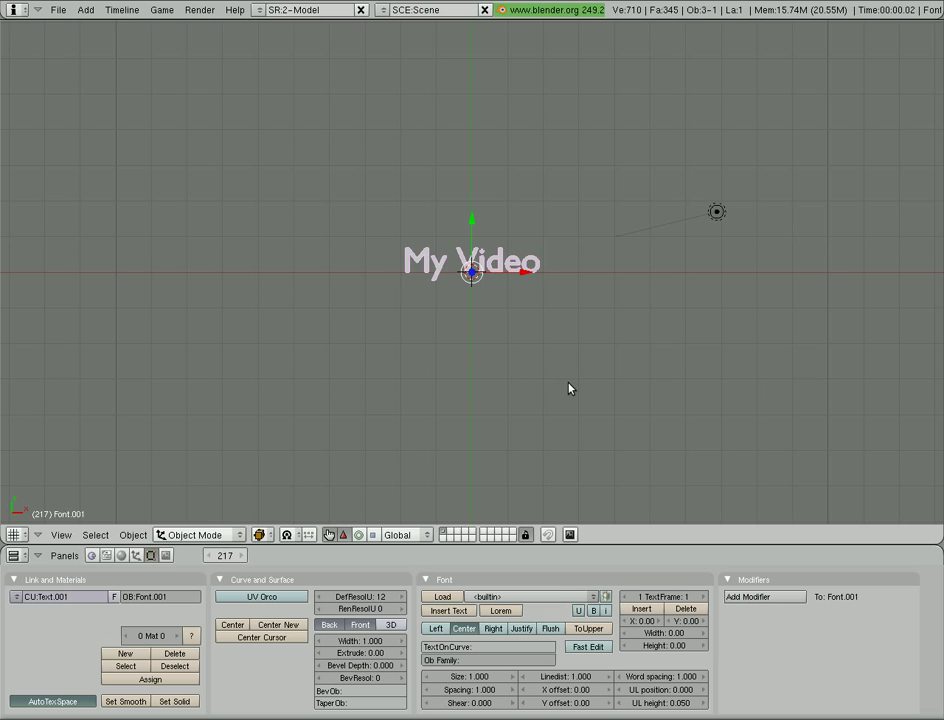
key(KP_0)
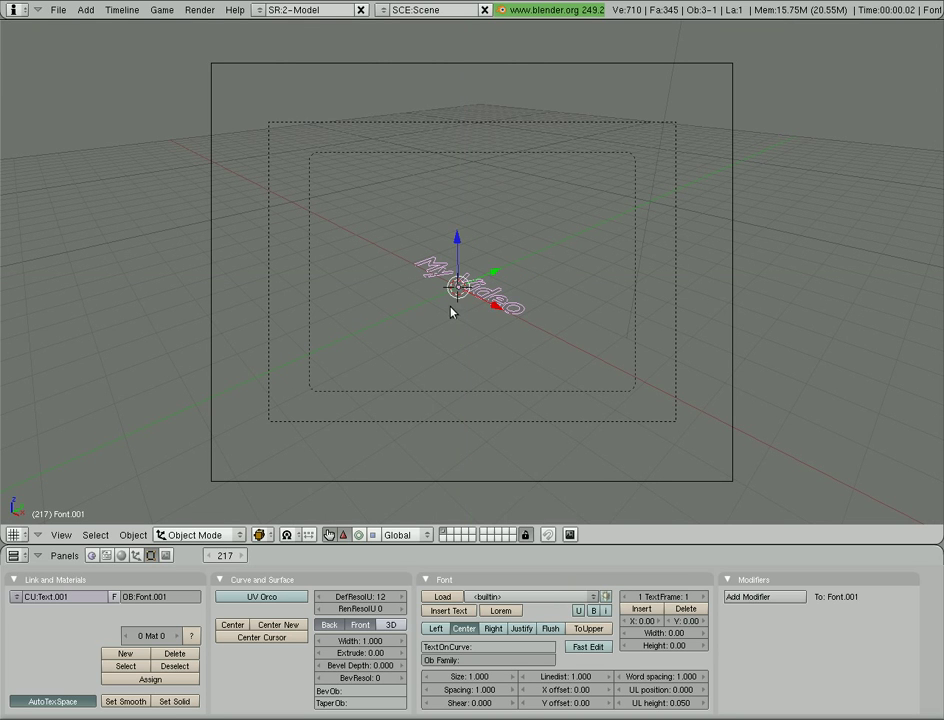
drag(357, 658, 412, 657)
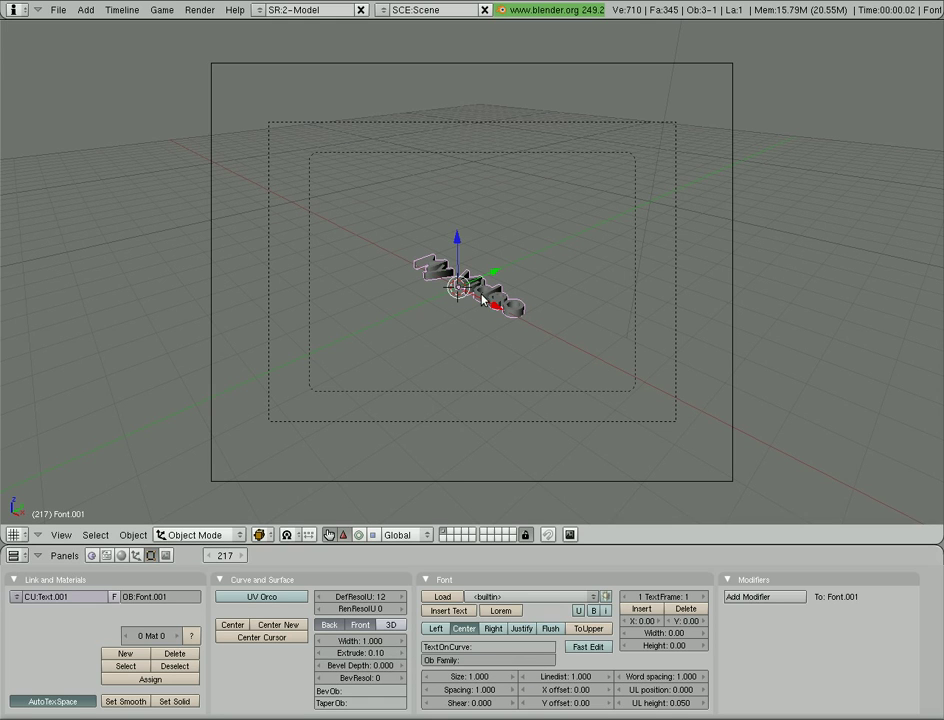
click(401, 656)
click(401, 656)
click(401, 656)
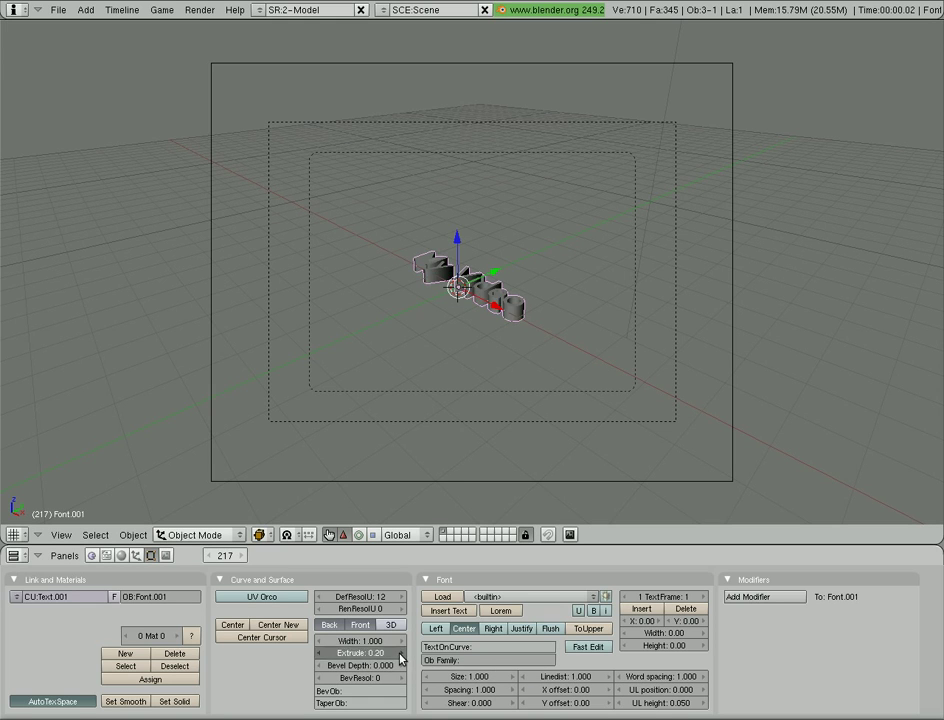
click(401, 656)
click(401, 656)
click(322, 656)
click(322, 656)
click(322, 656)
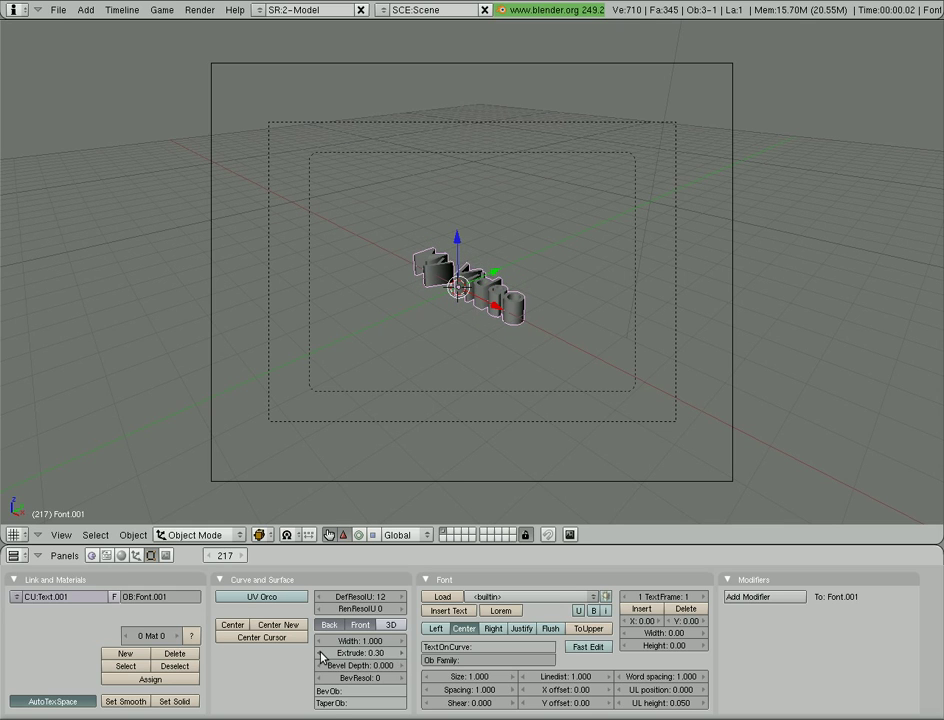
click(322, 656)
click(322, 656)
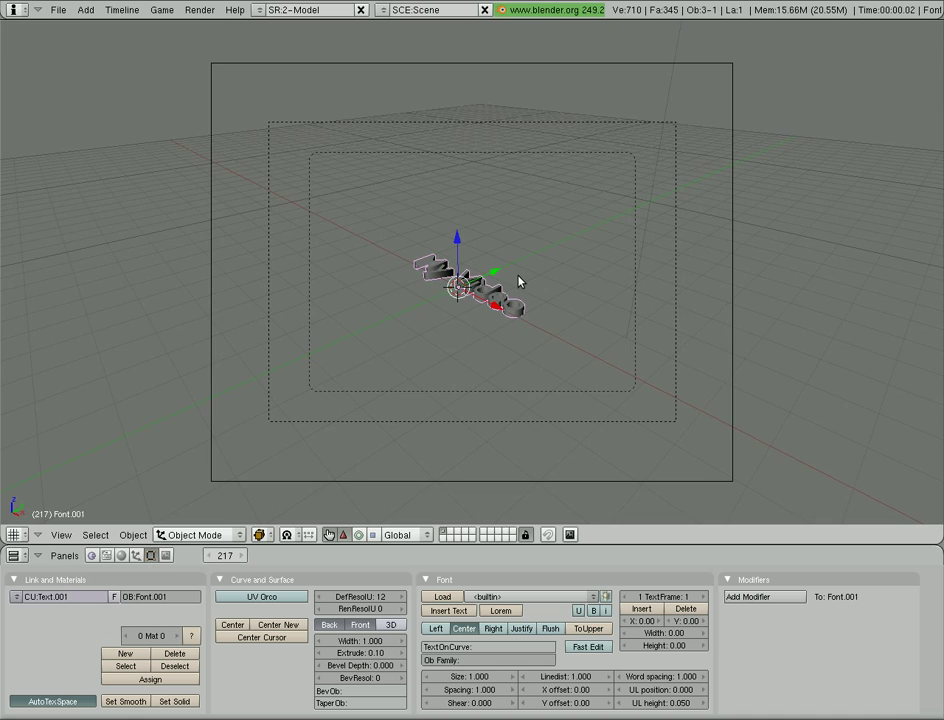
key(KP_7)
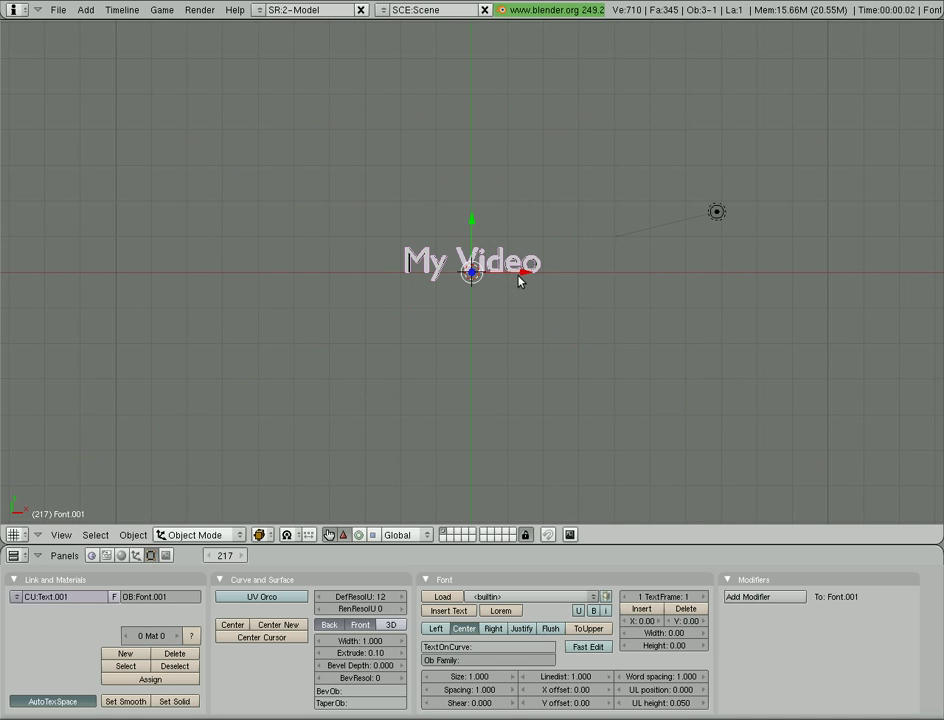
key(KP_0)
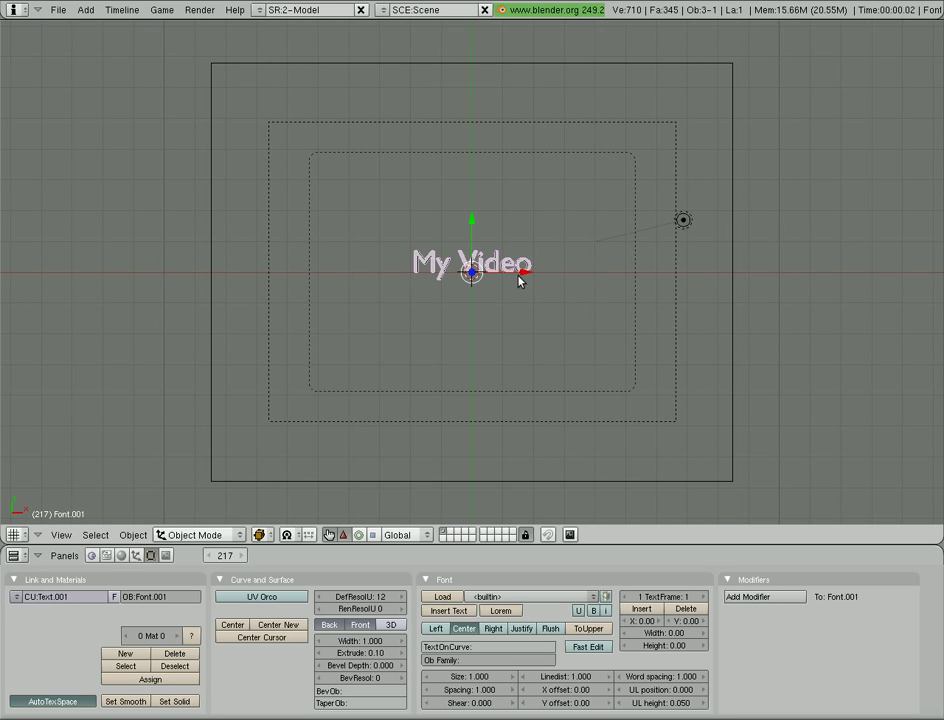
Set the animation end frame to 100 in the Scene settings.
click(166, 556)
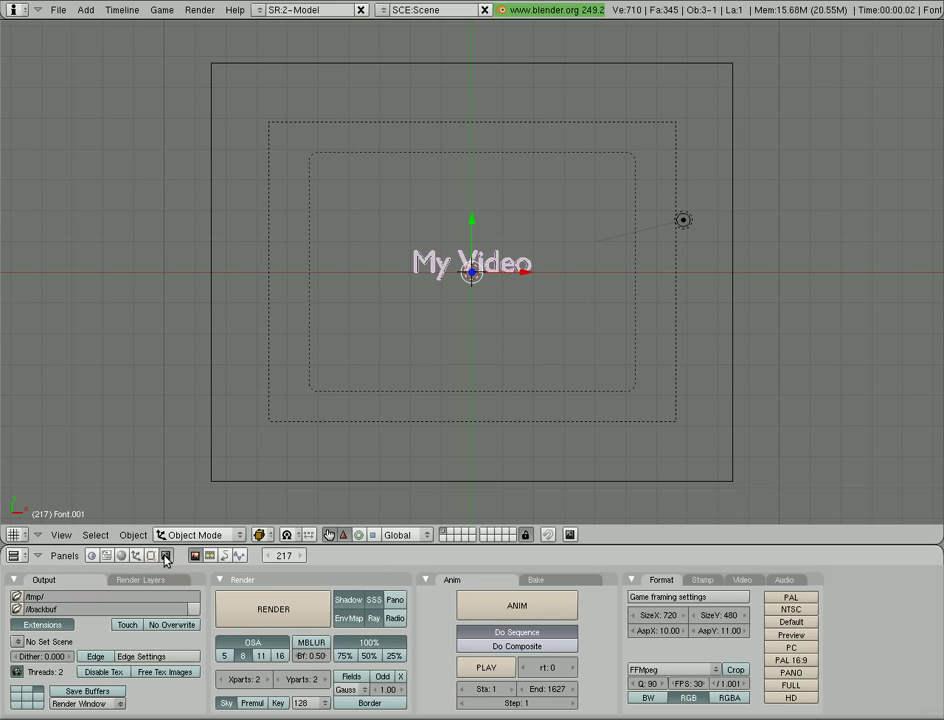
click(553, 690)
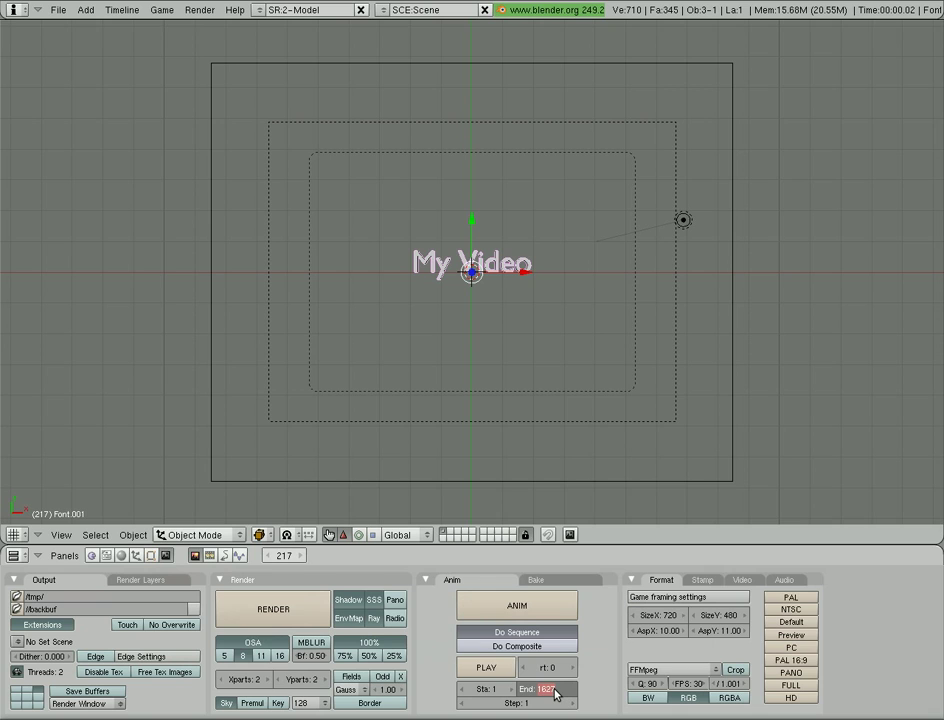
text(100)
key(Return)
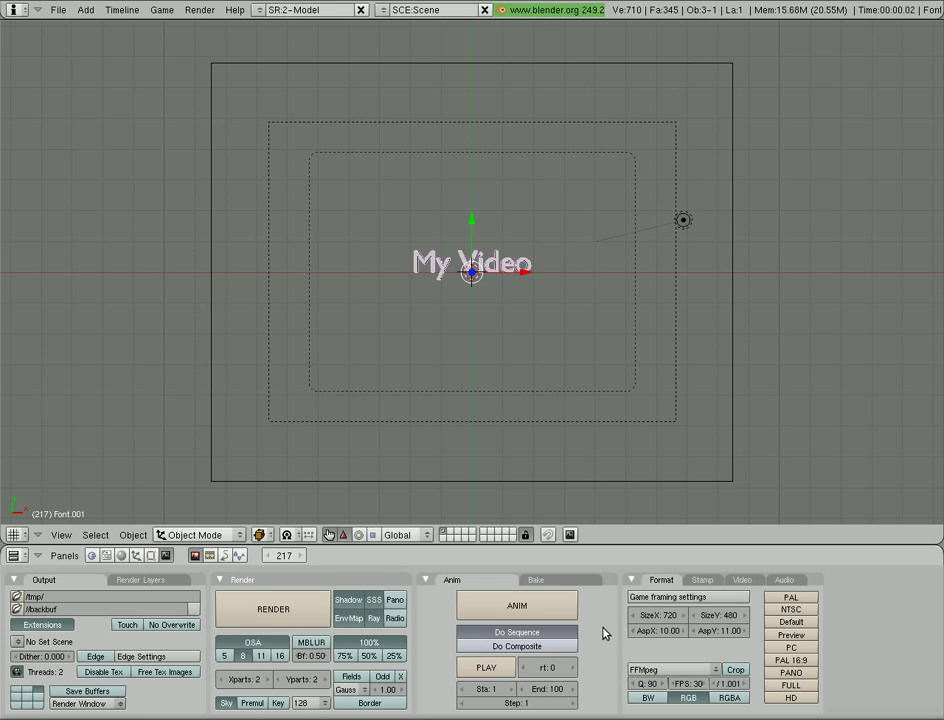
Create a Full Copy of the scene and name it 'title'.
click(382, 11)
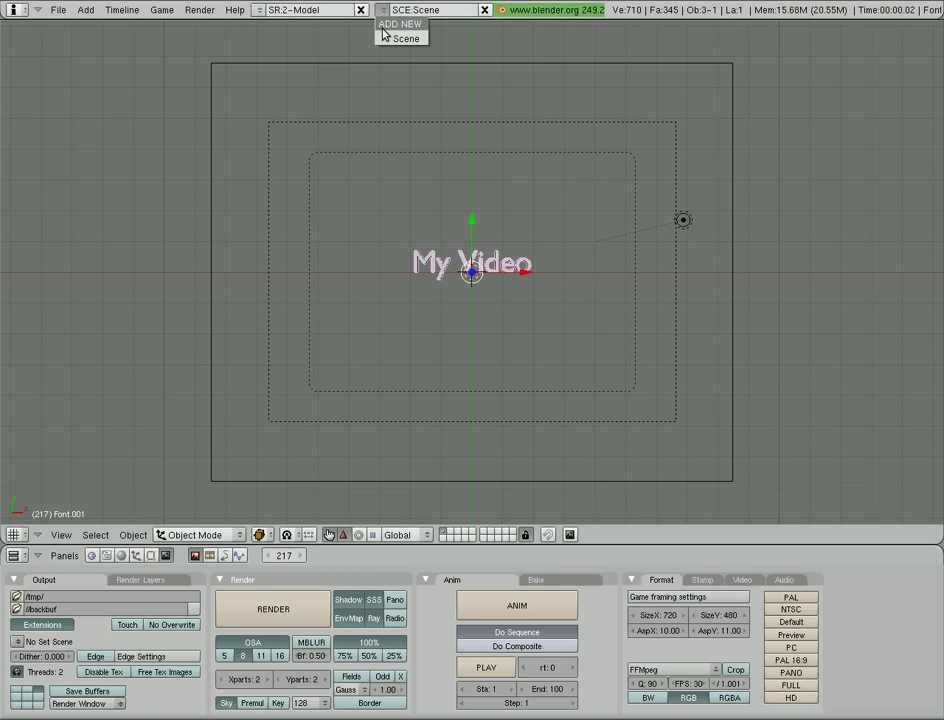
click(383, 27)
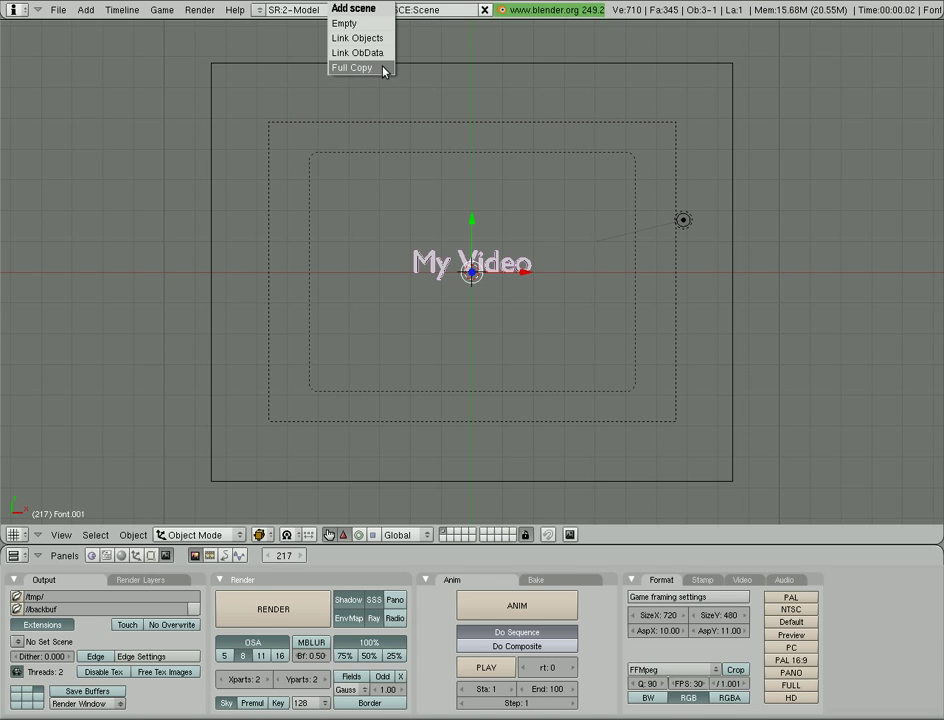
click(383, 68)
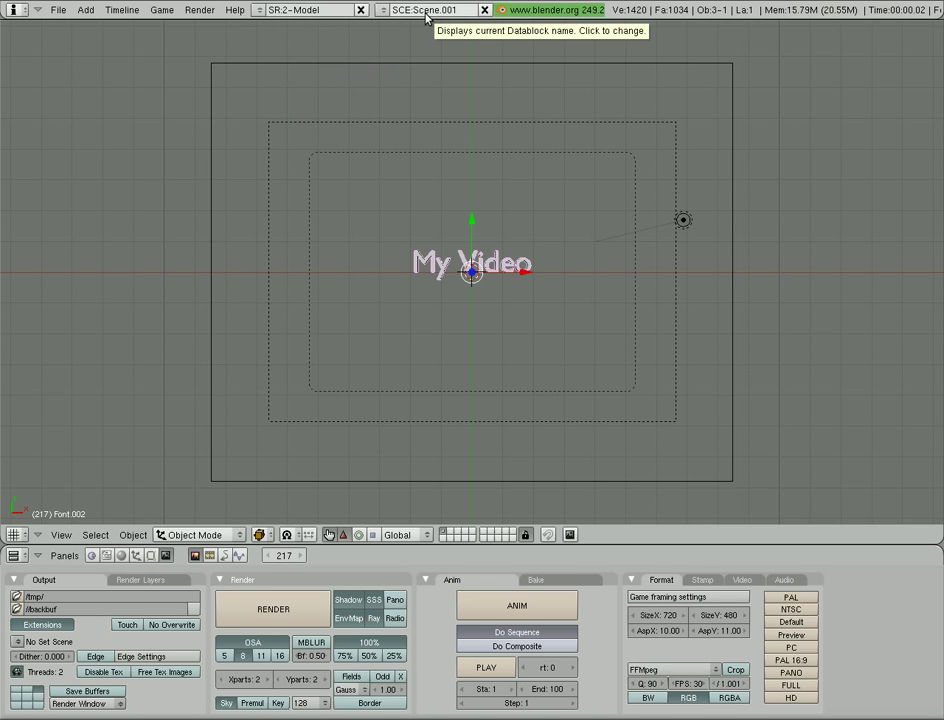
click(460, 13)
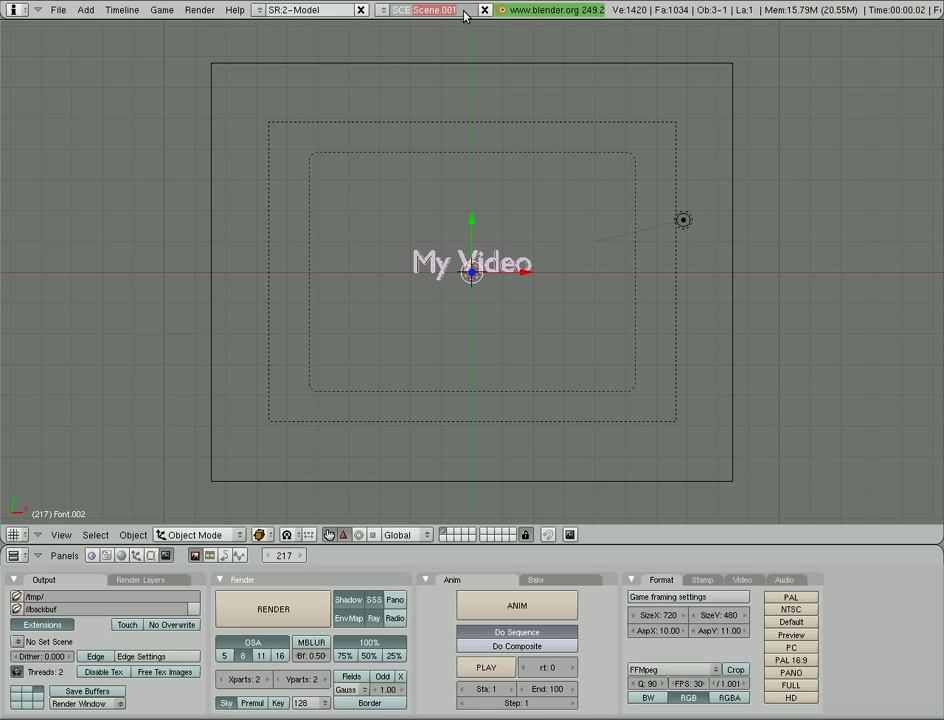
text(title)
key(Return)
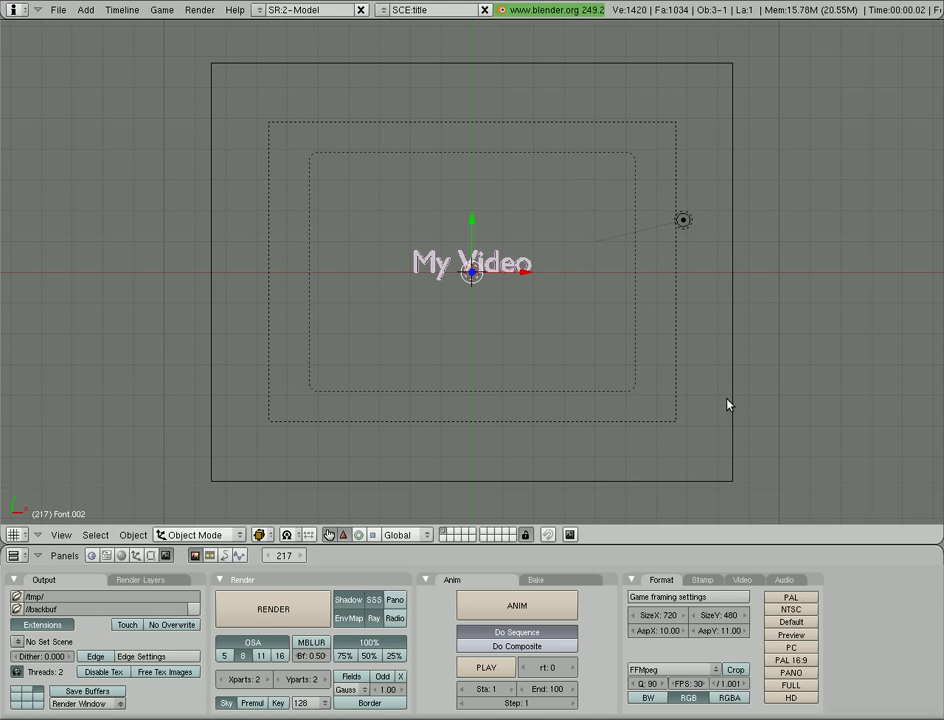
At frame 1, insert LocRotScale keyframes on the text and the camera.
key(shift+Left)
key(i)
click(415, 341)
right_click(732, 374)
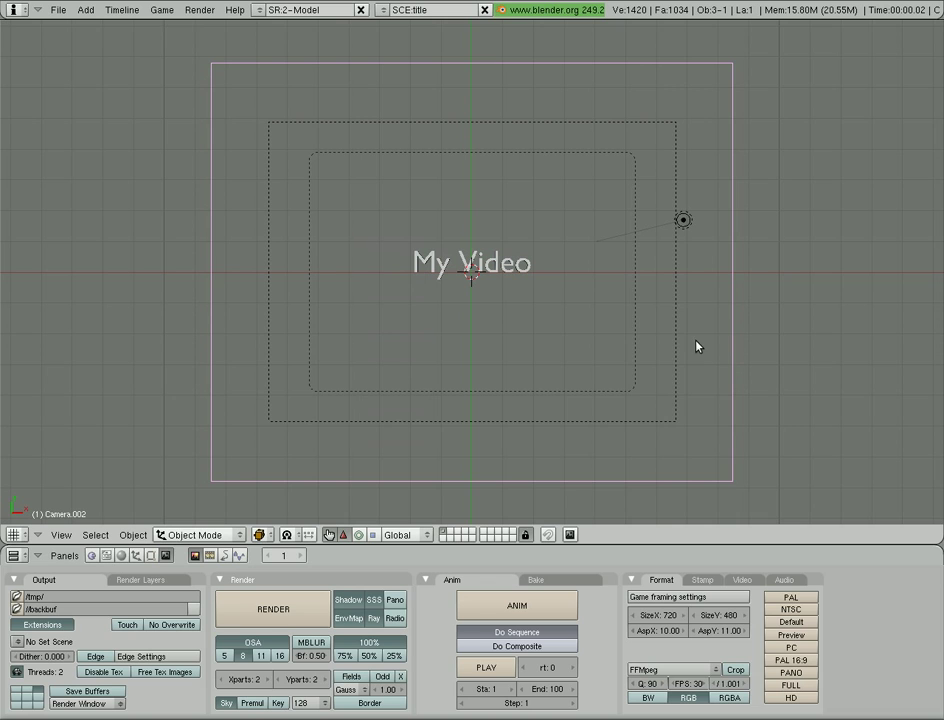
key(i)
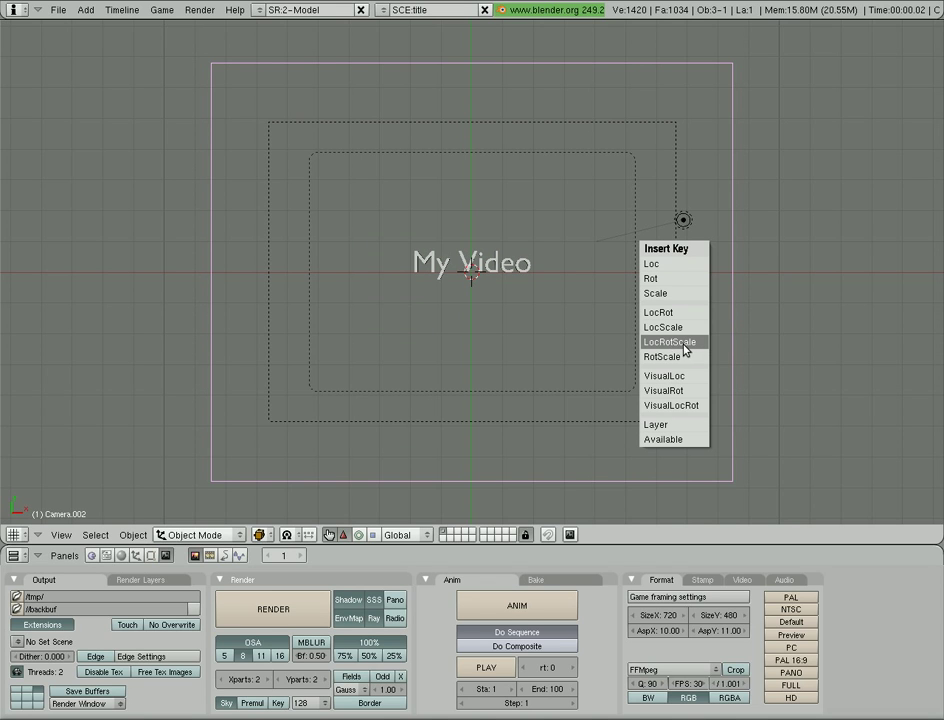
click(677, 345)
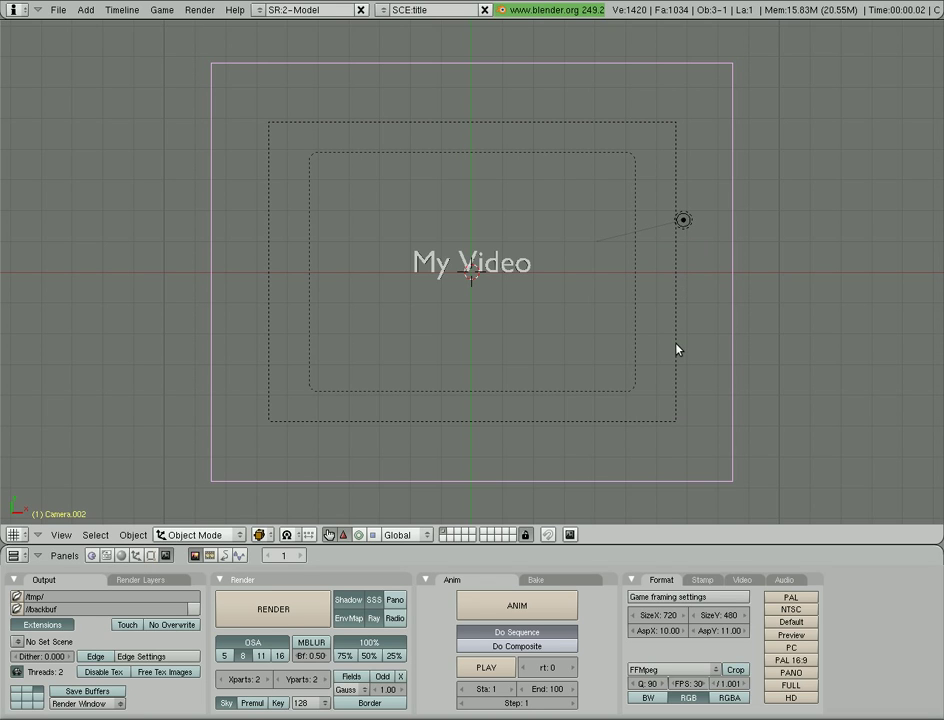
At frame 100, move the camera closer along Z, keyframe LocRotScale, and preview playback.
key(shift+Right)
key(g)
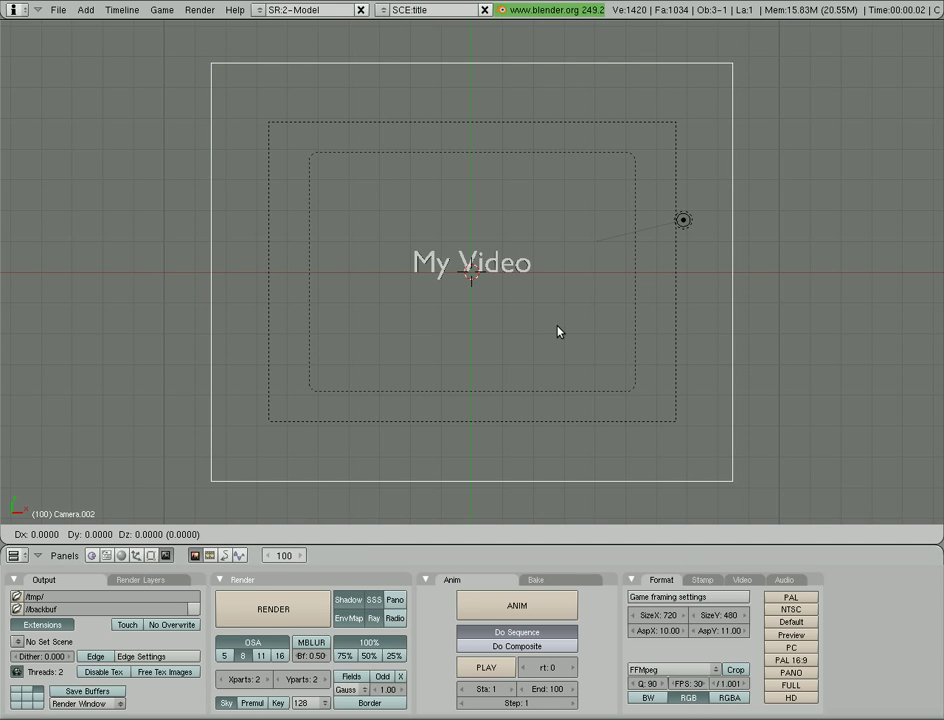
key(z)
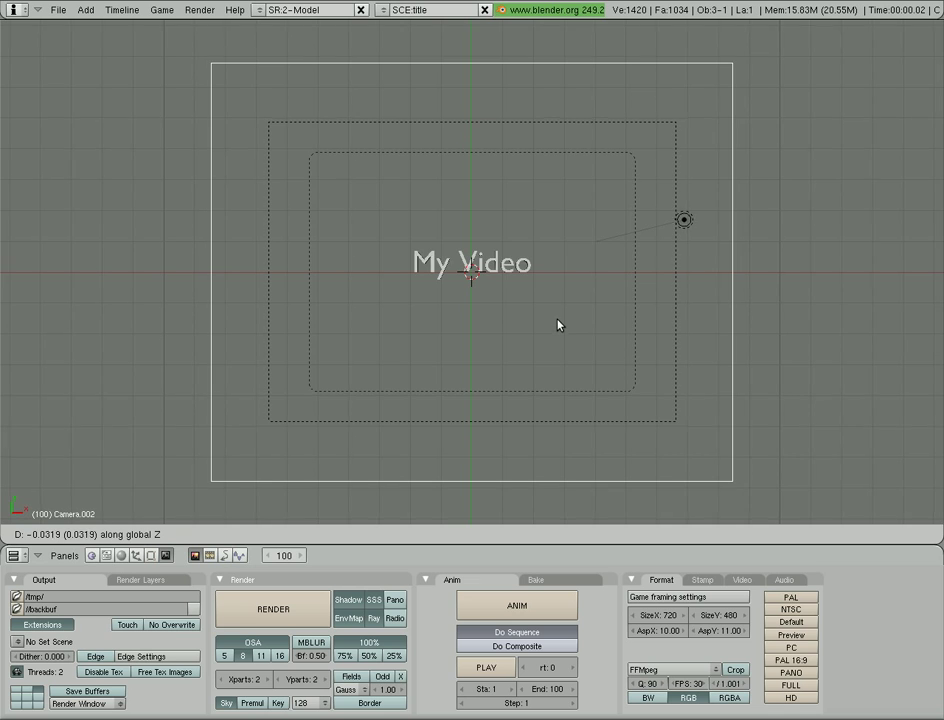
click(567, 218)
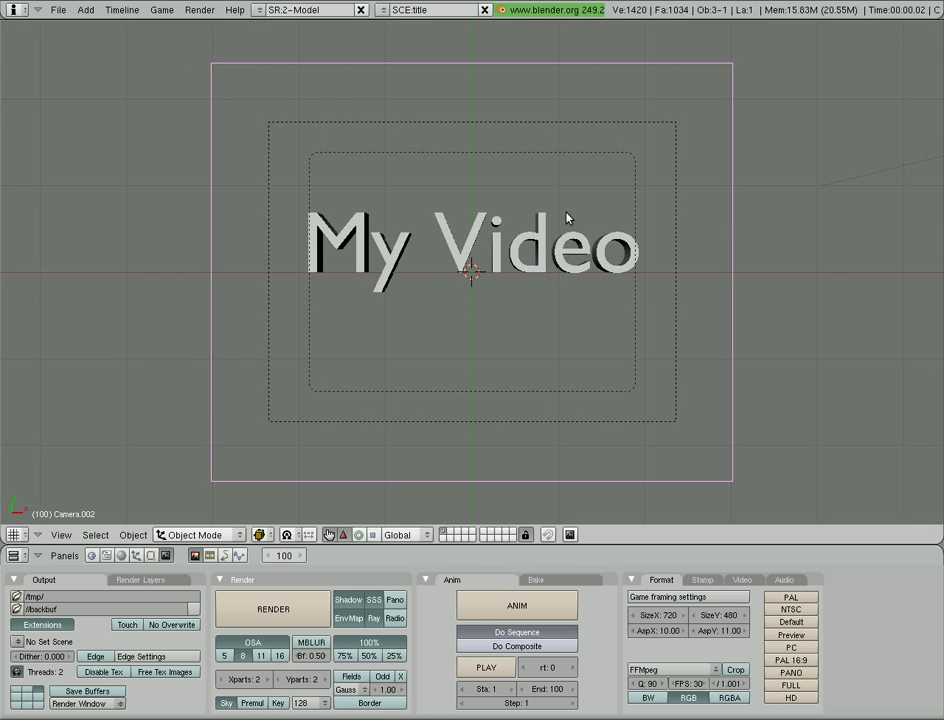
key(i)
click(545, 216)
key(alt+a)
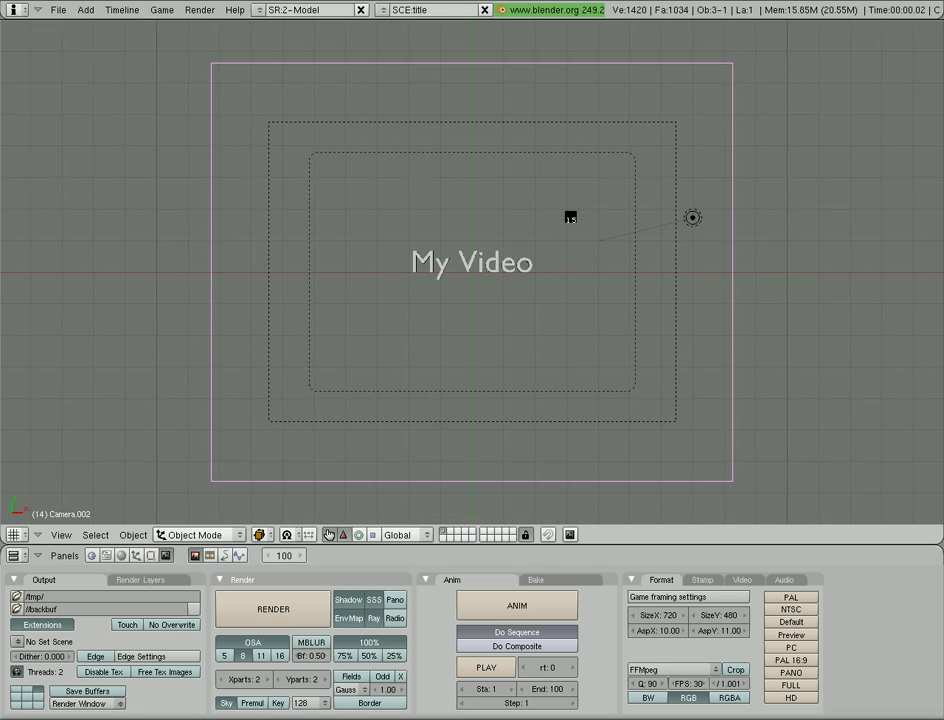
key(Escape)
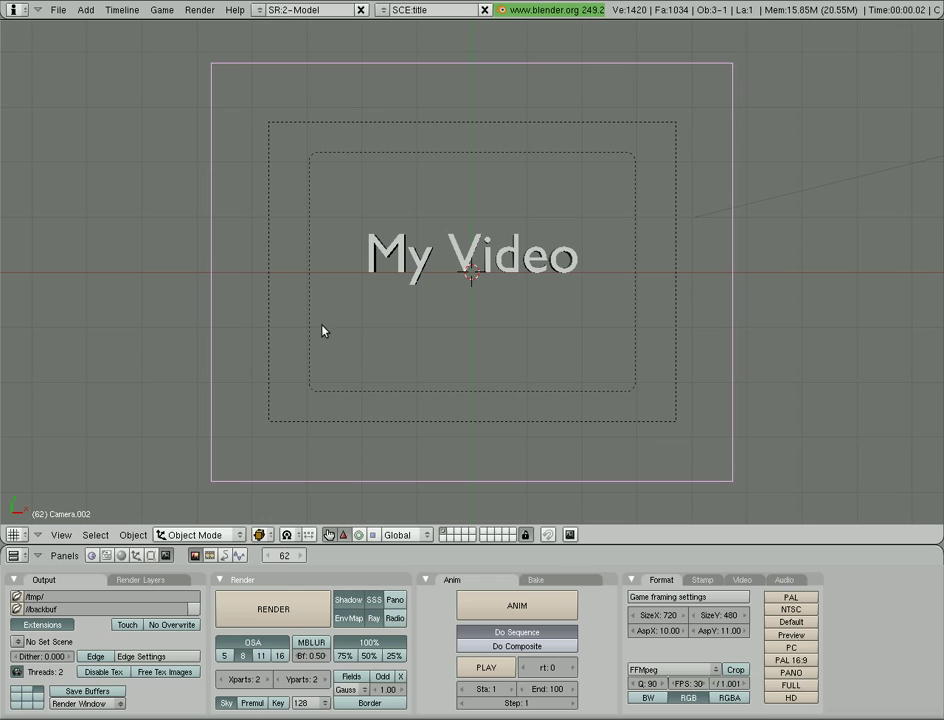
Switch to the 4-Sequence screen and set the current frame to 181.
click(258, 10)
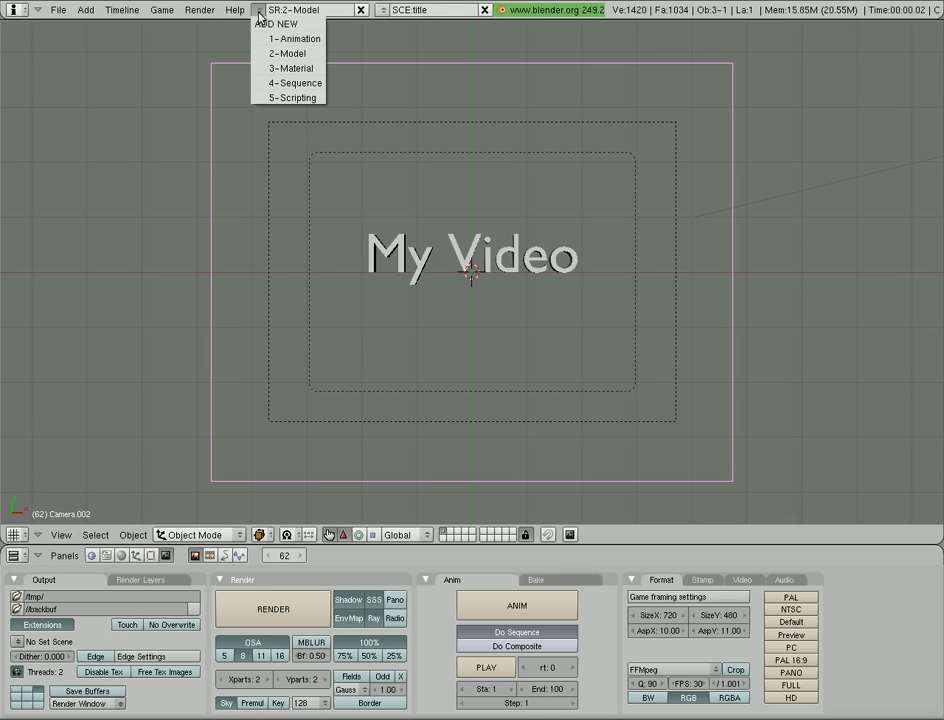
click(289, 83)
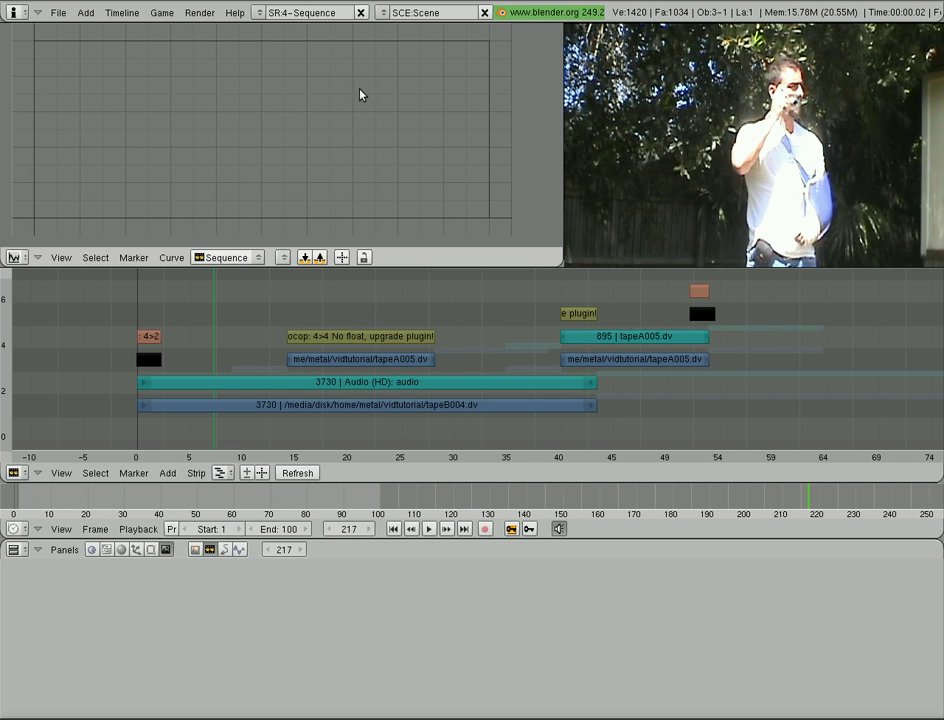
click(202, 336)
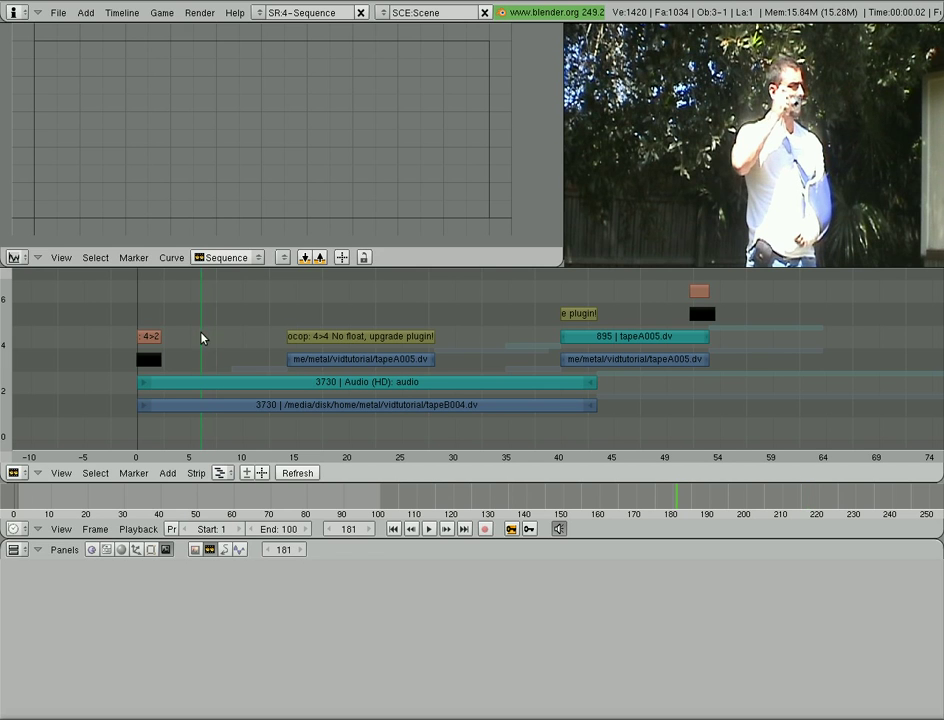
Add the 'title' scene strip, placing it on channel 5 at frame 146.
key(shift+a)
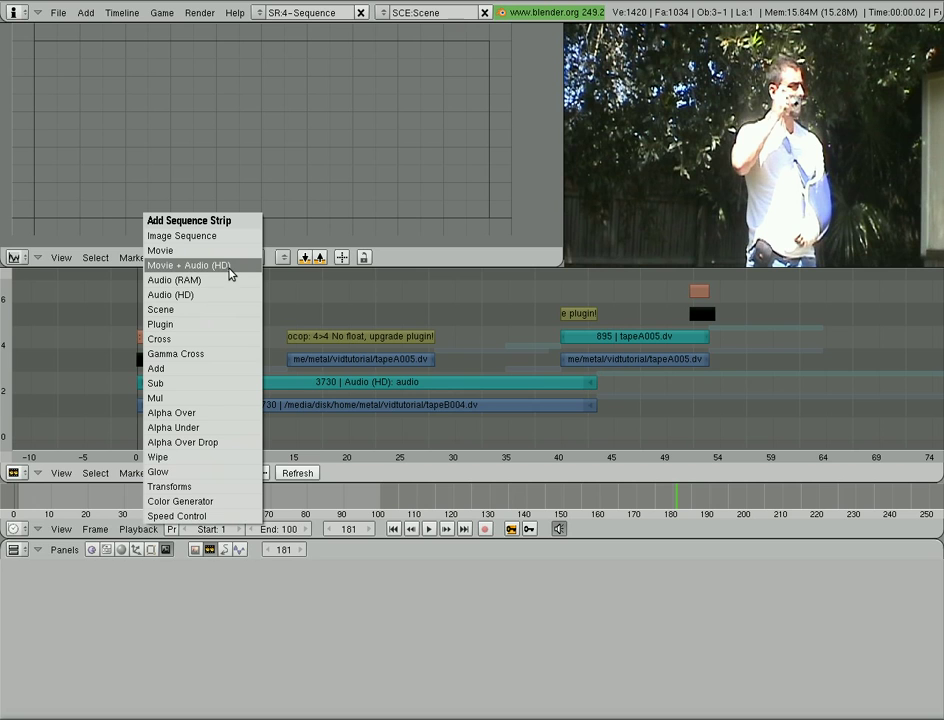
click(160, 310)
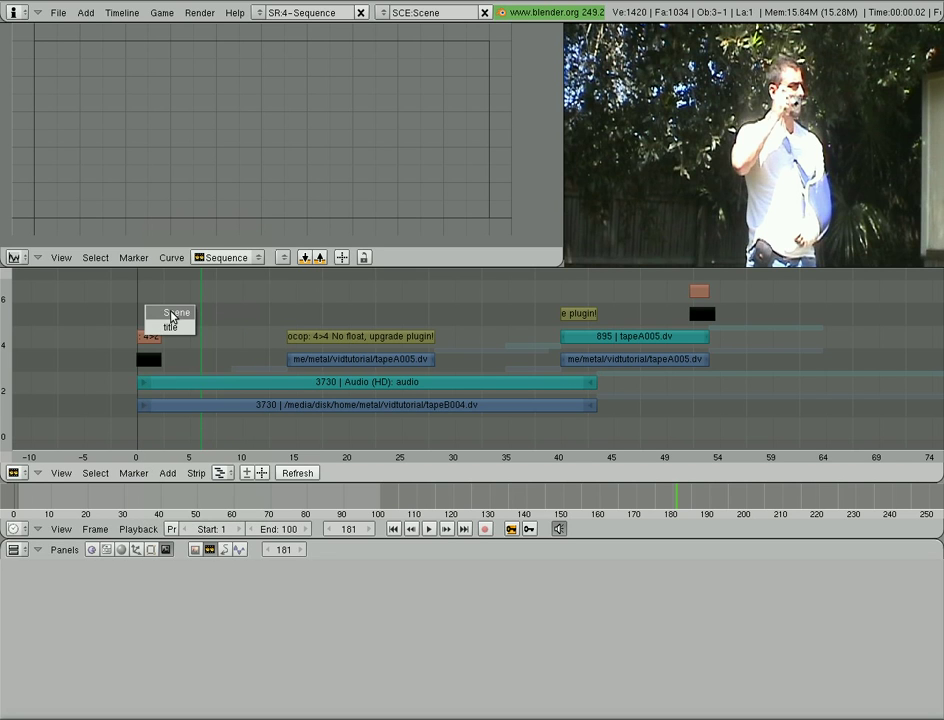
click(171, 328)
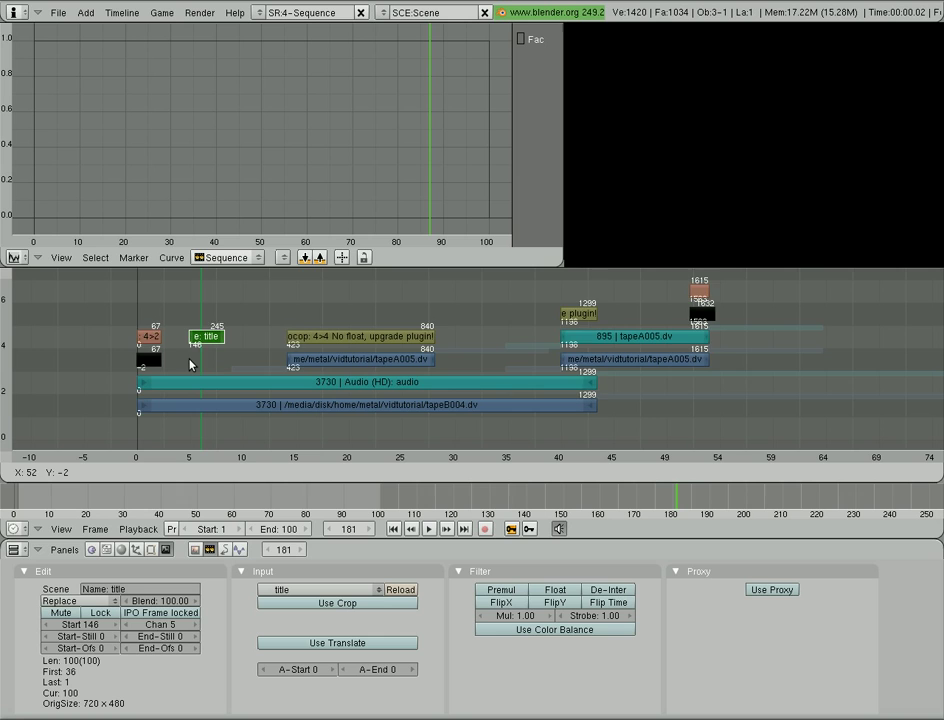
click(190, 362)
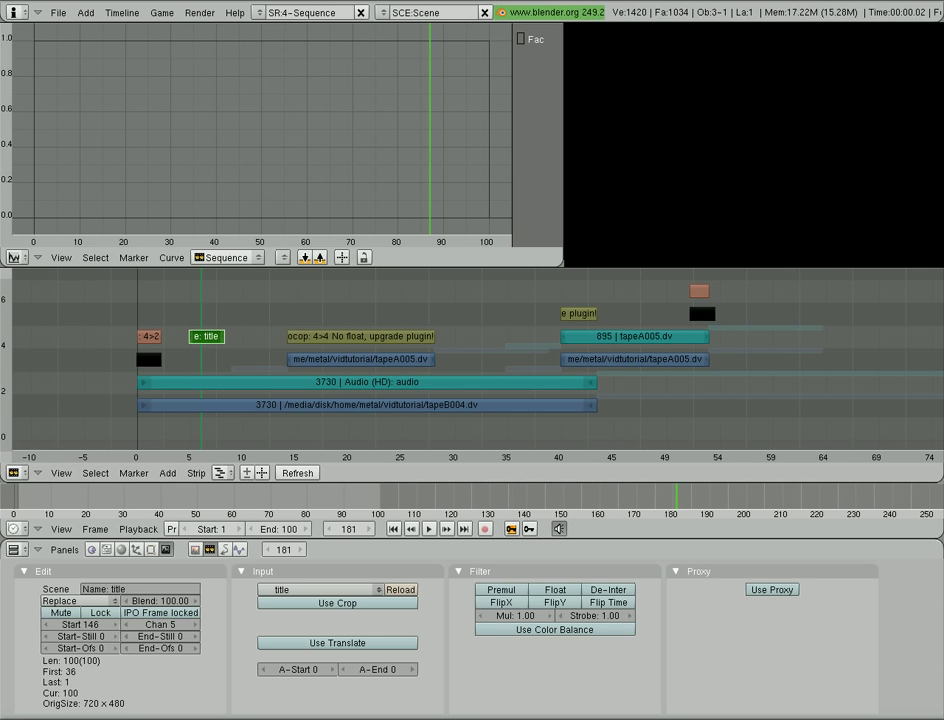
click(382, 12)
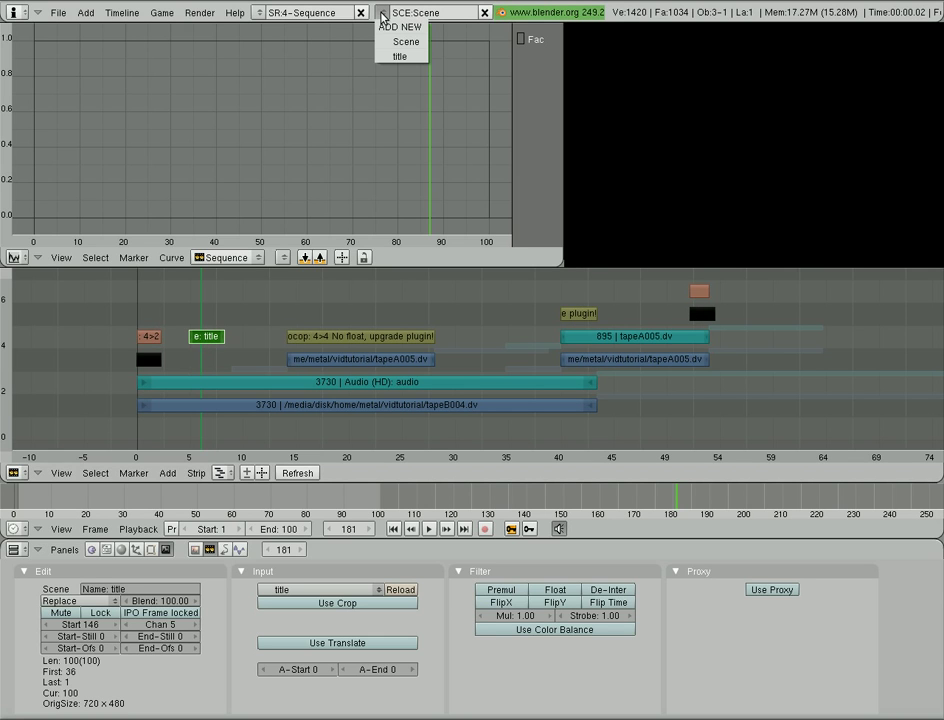
click(259, 12)
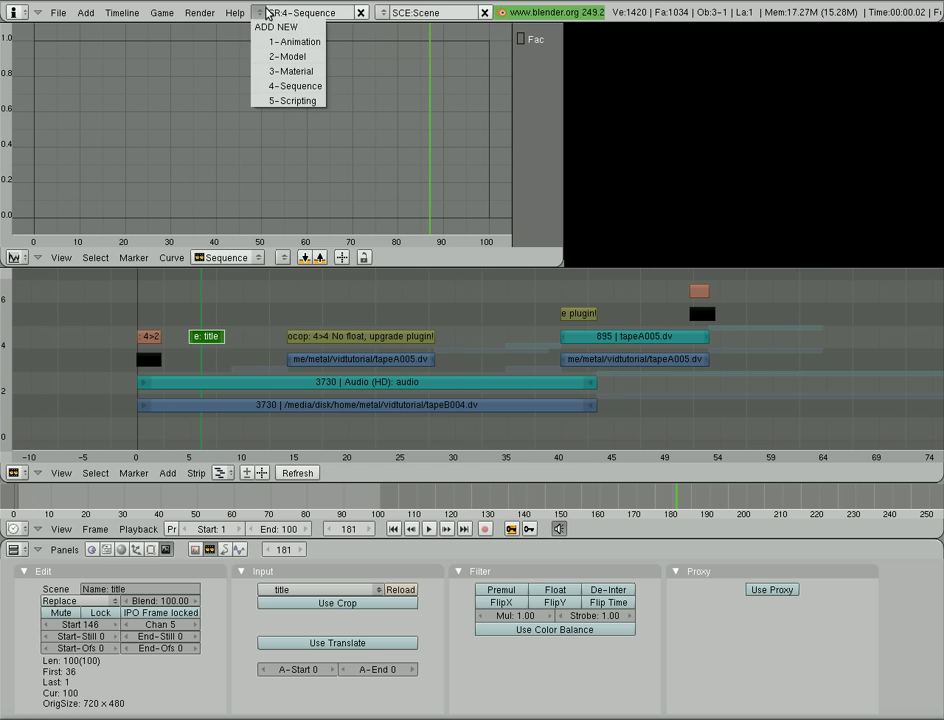
click(267, 57)
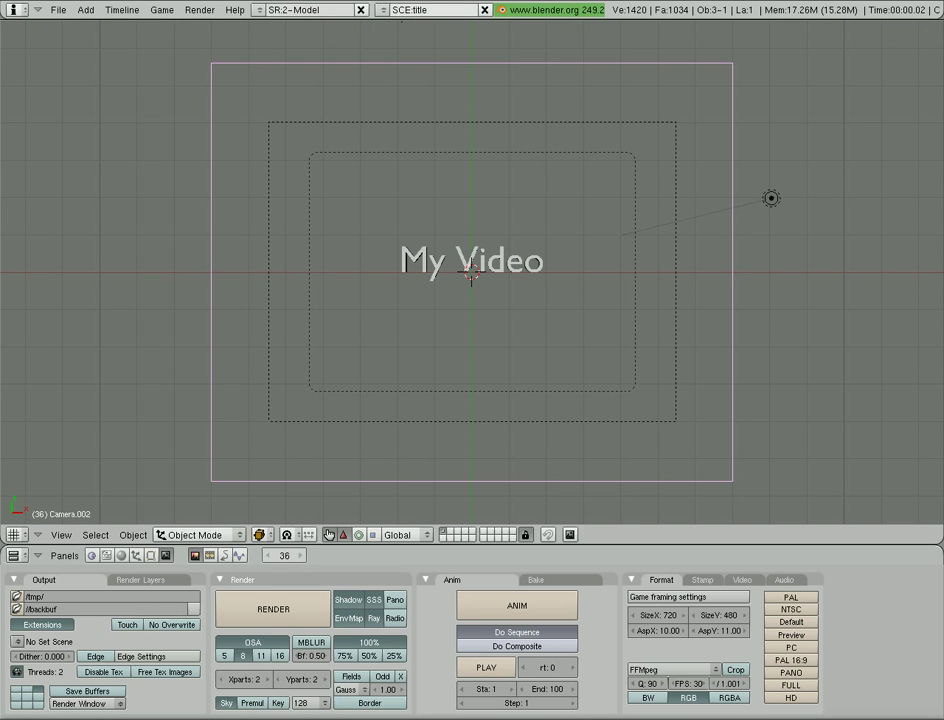
click(497, 634)
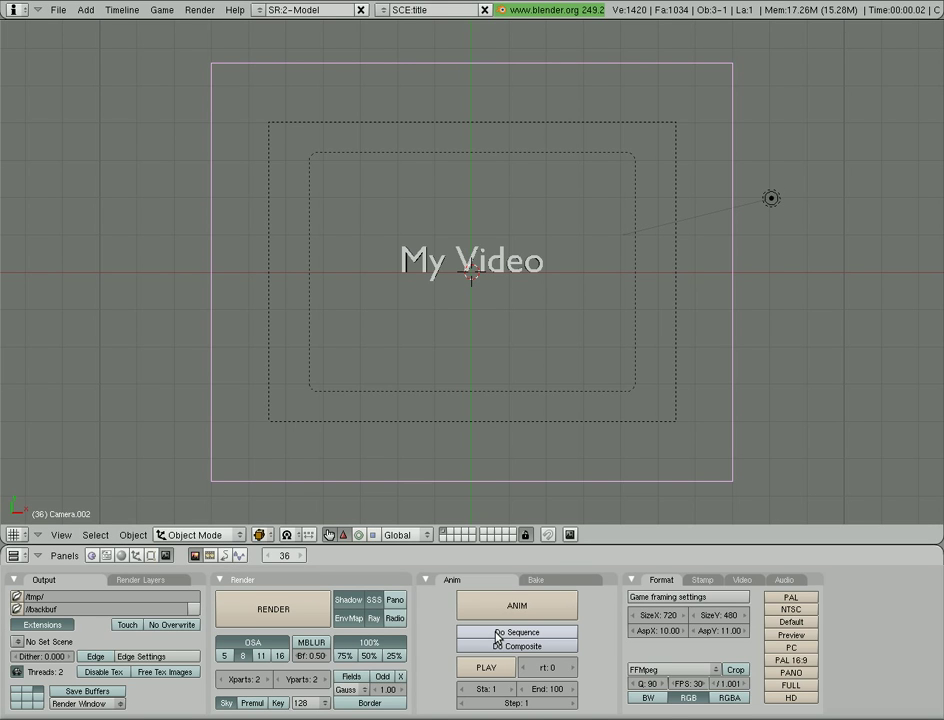
click(497, 634)
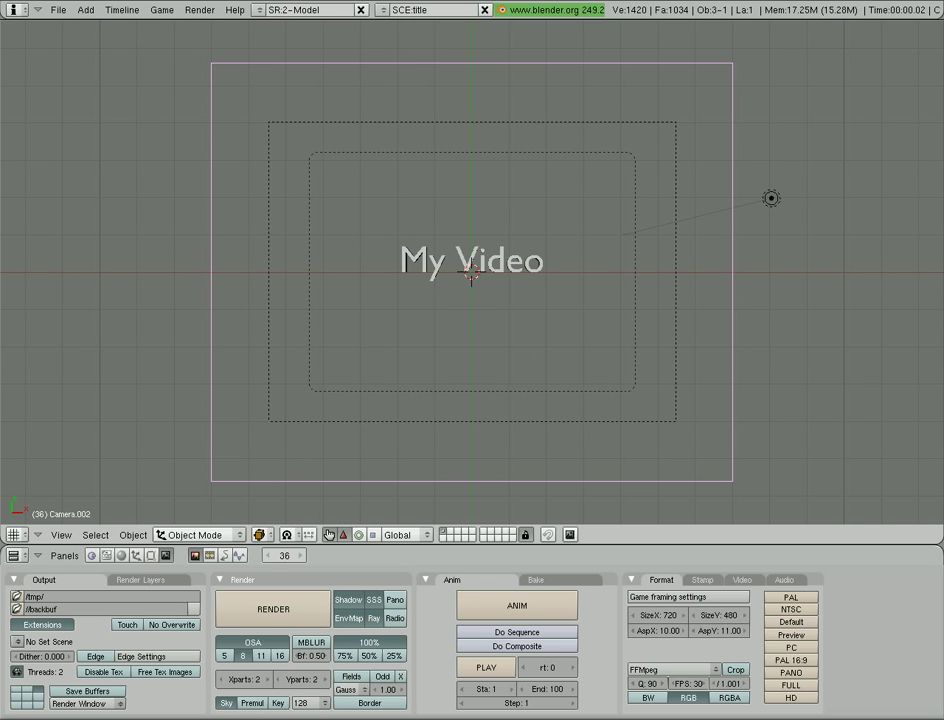
click(259, 10)
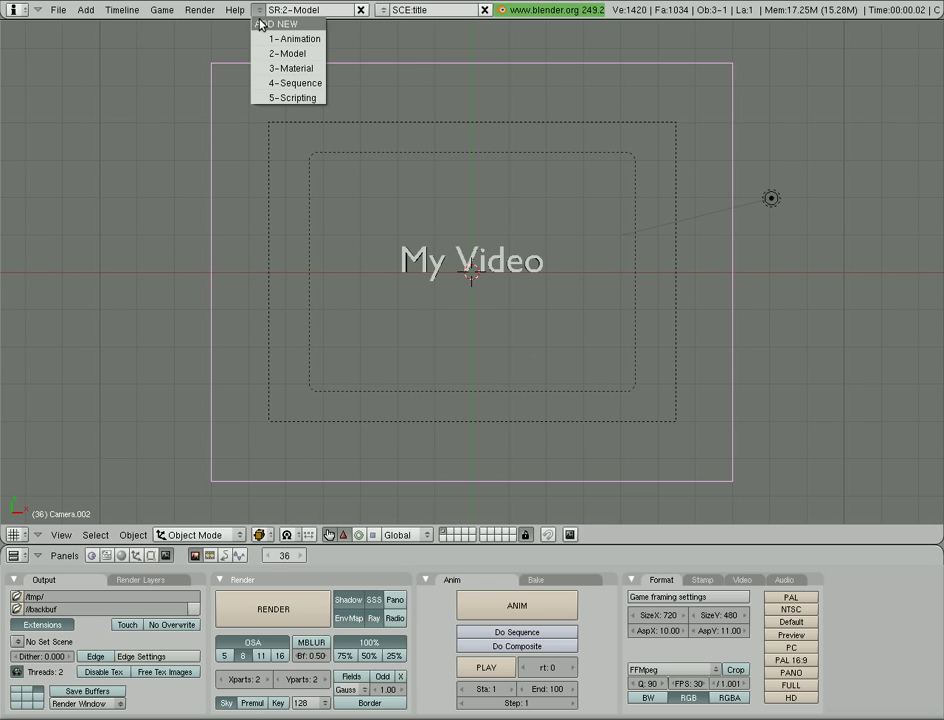
Back on the 4-Sequence screen, scrub and play the sequence, stopping at frame 93.
click(268, 86)
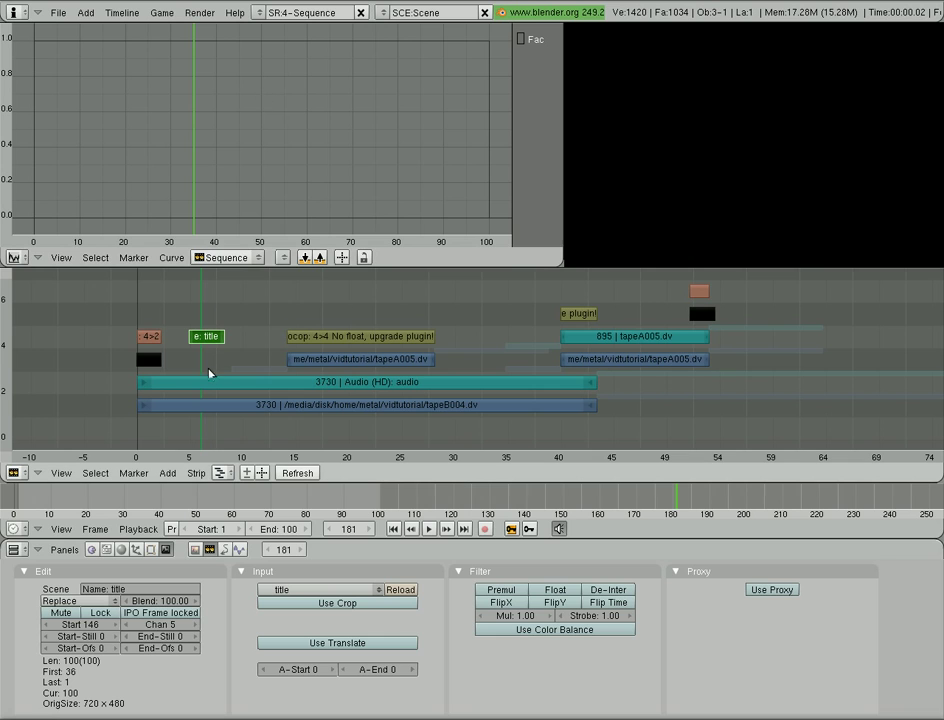
drag(209, 298, 193, 295)
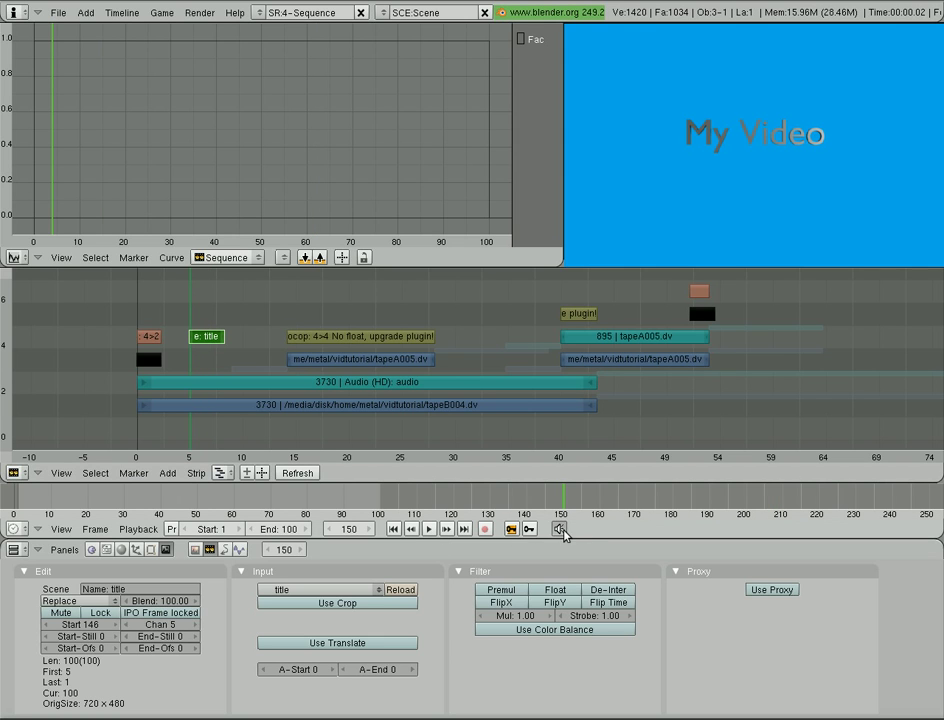
click(431, 530)
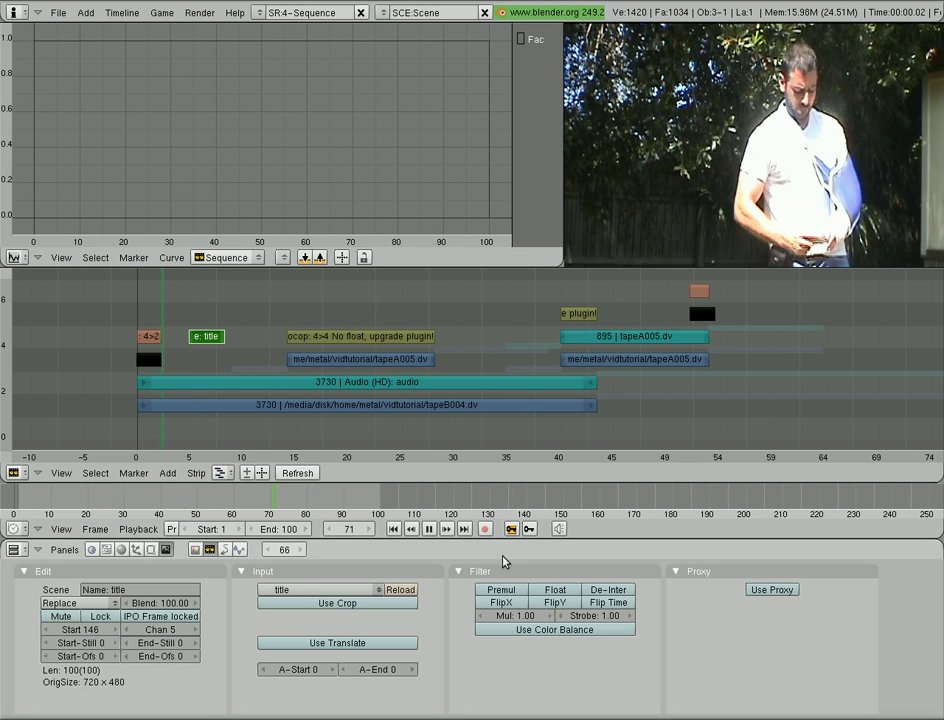
click(429, 529)
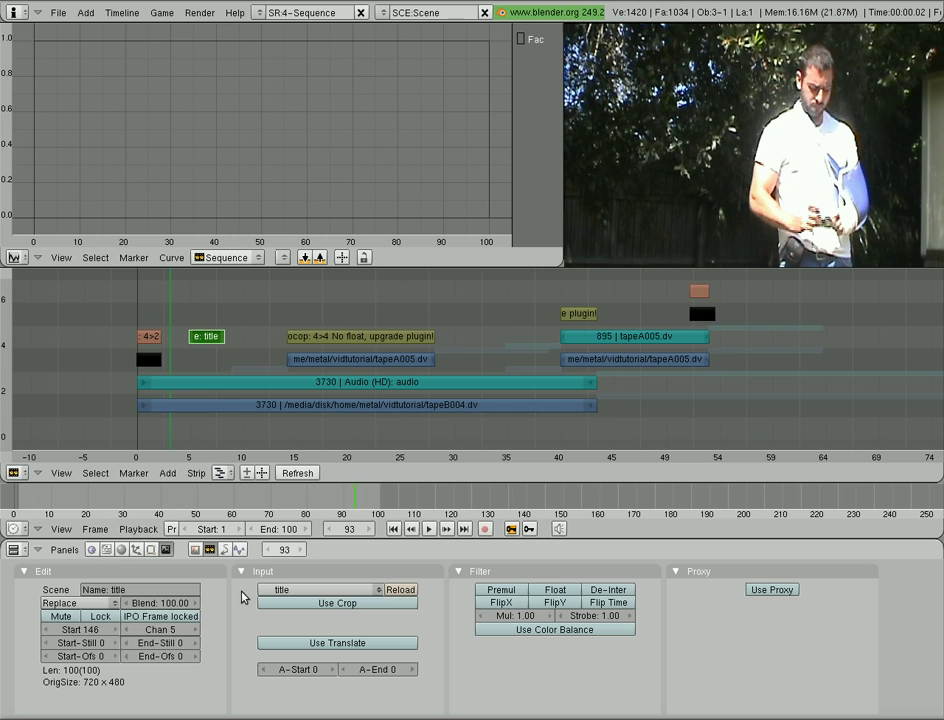
click(195, 549)
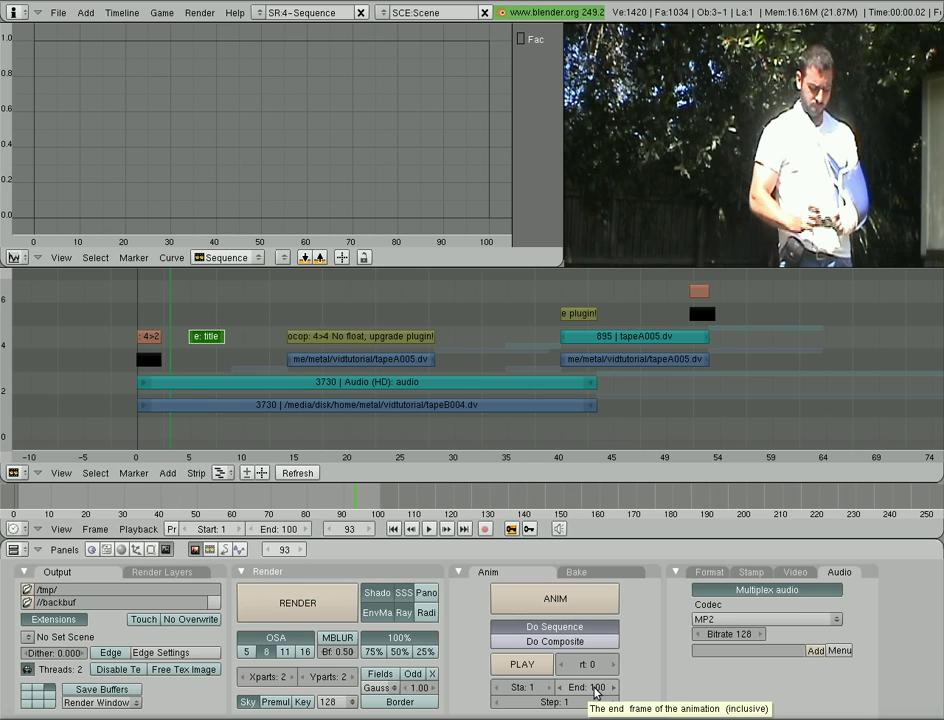
Set the animation end frame to 1618 to cover the whole video.
click(712, 386)
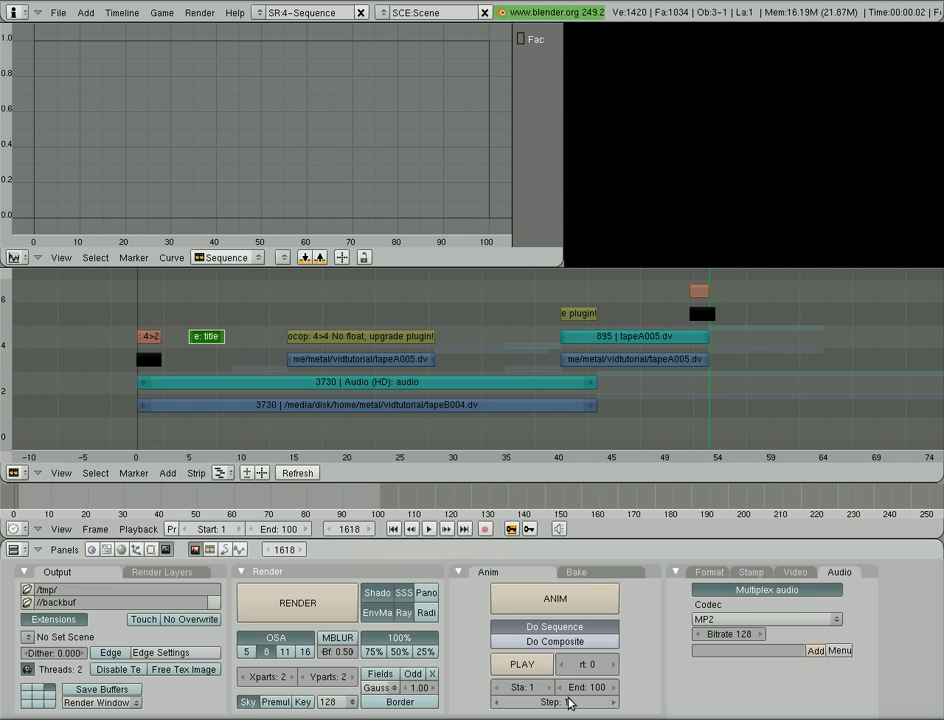
click(597, 688)
text(161)
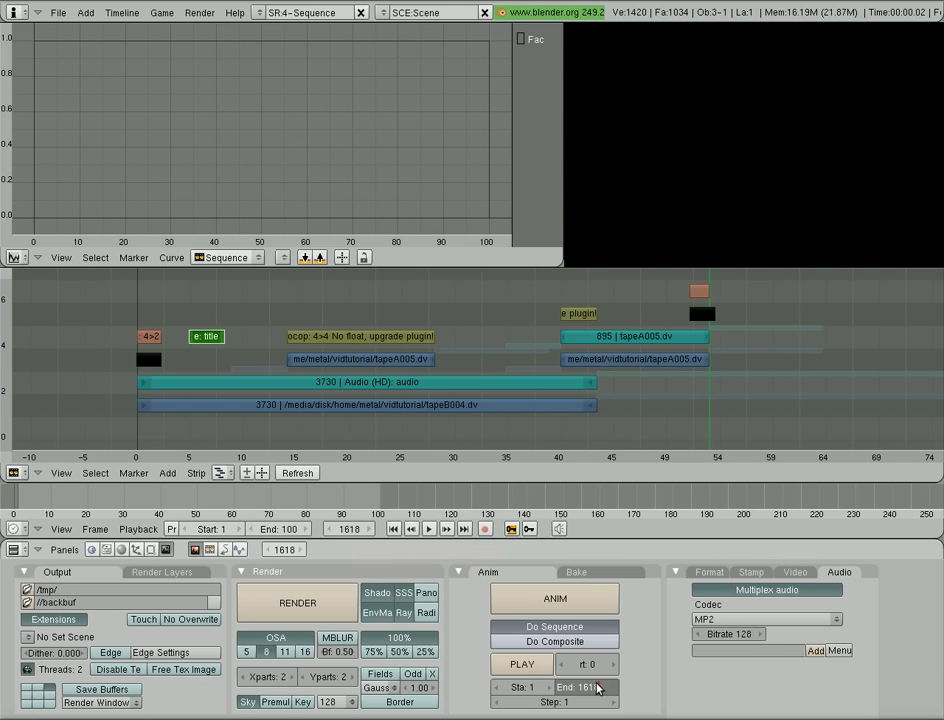
text(8)
key(Return)
Move to frame 160 and play the sequence, stopping at frame 200.
click(189, 308)
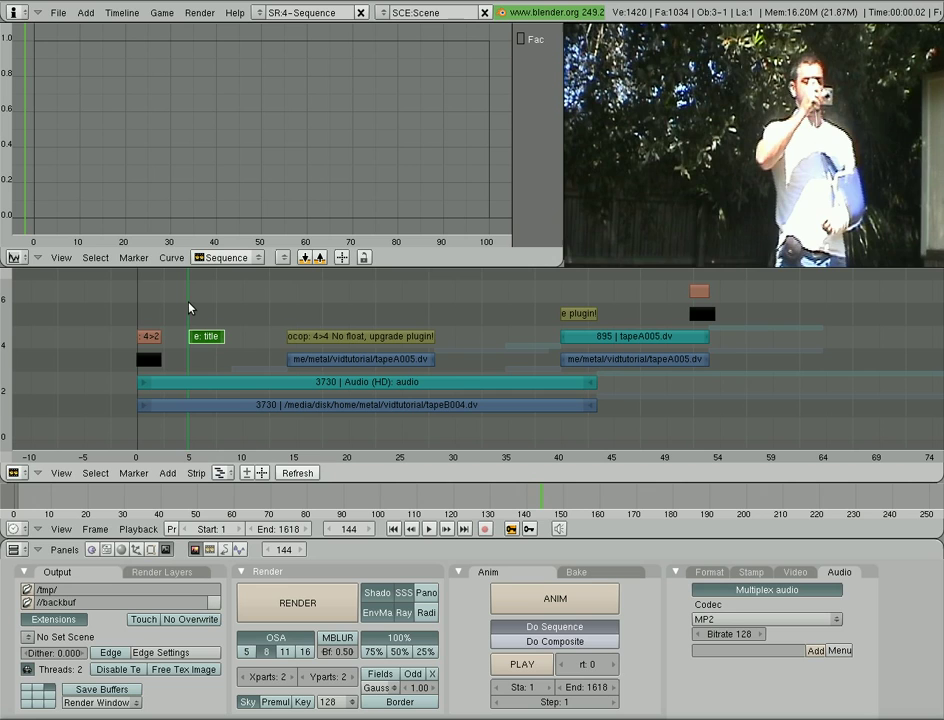
click(195, 308)
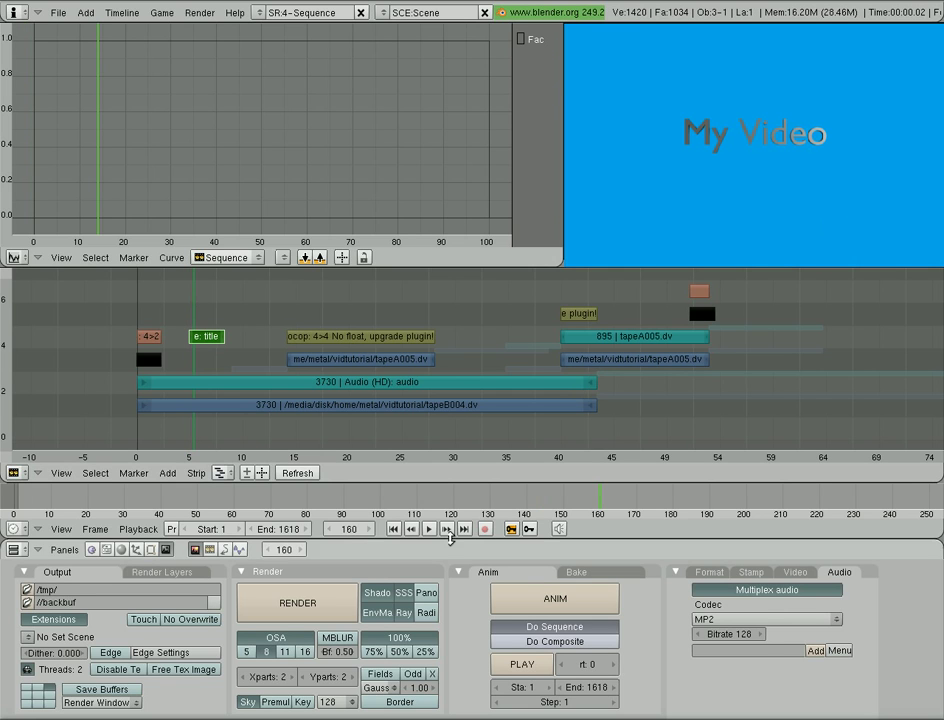
click(431, 529)
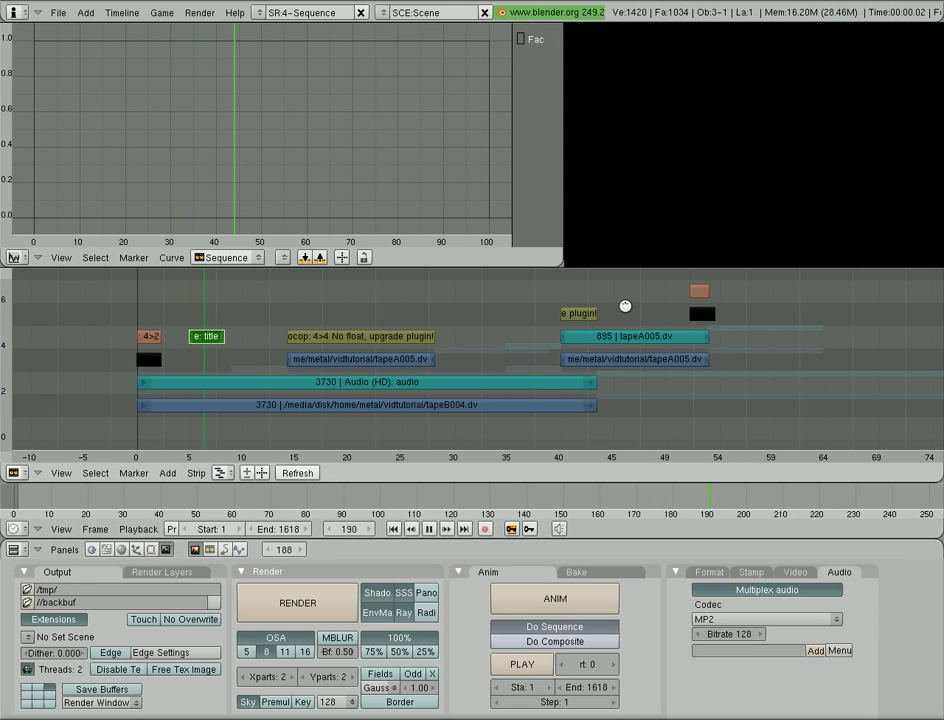
click(430, 530)
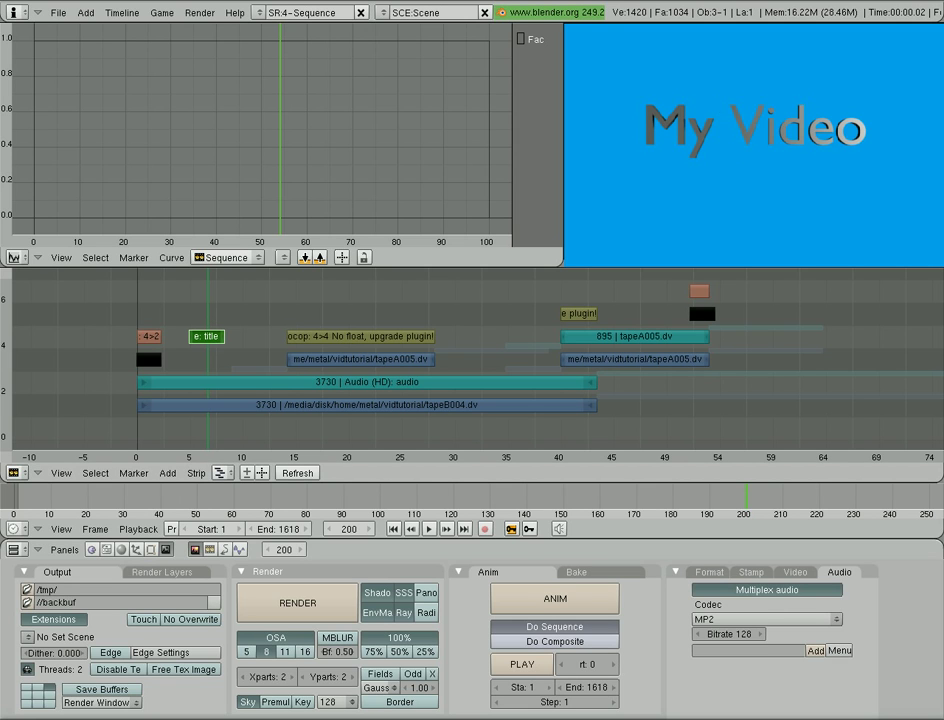
On the 2-Model screen, set the World Horizon colour to pure blue (G 0, B 1.0).
click(259, 12)
click(282, 57)
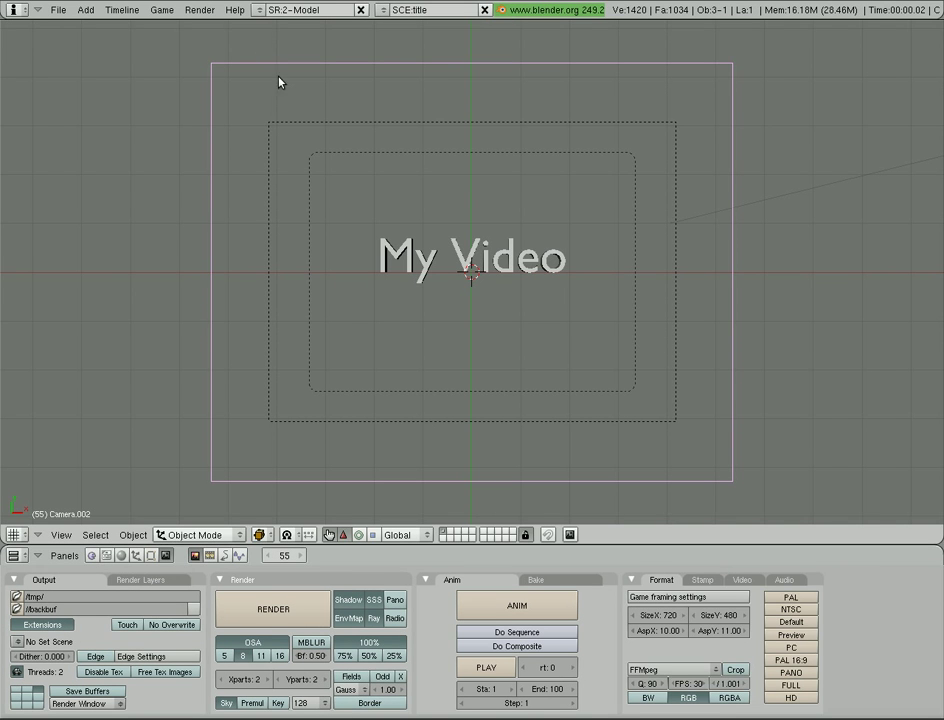
click(122, 556)
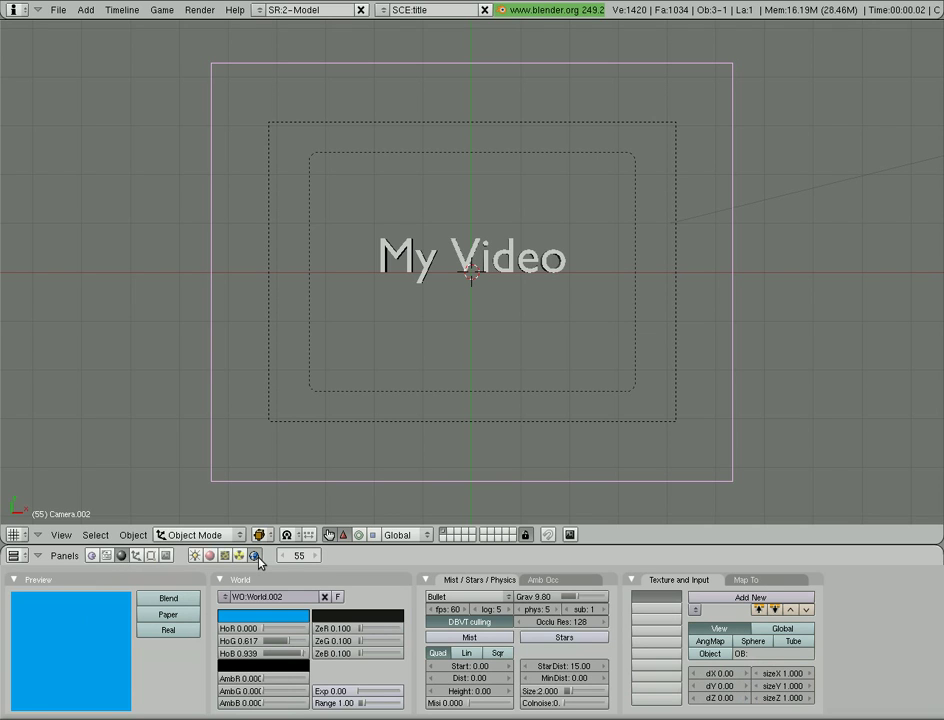
click(252, 620)
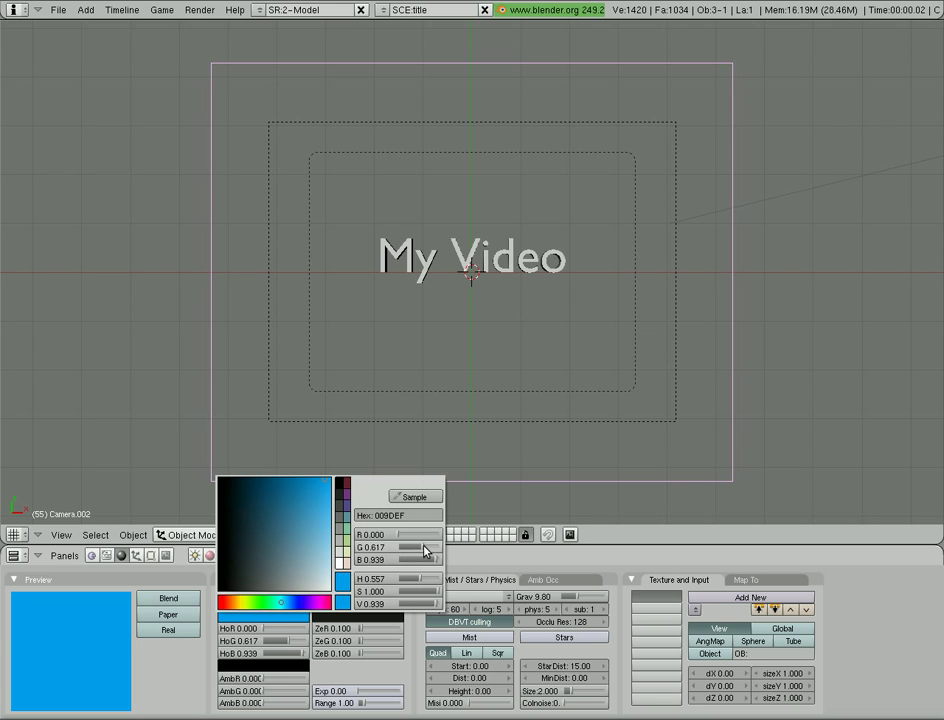
drag(421, 549, 373, 543)
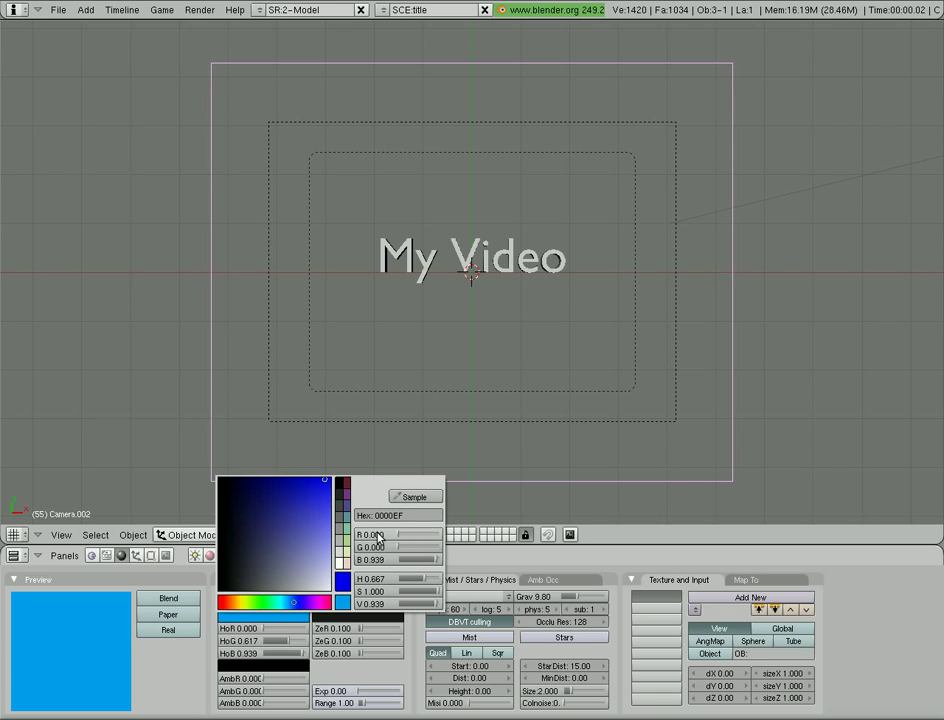
drag(436, 565, 442, 562)
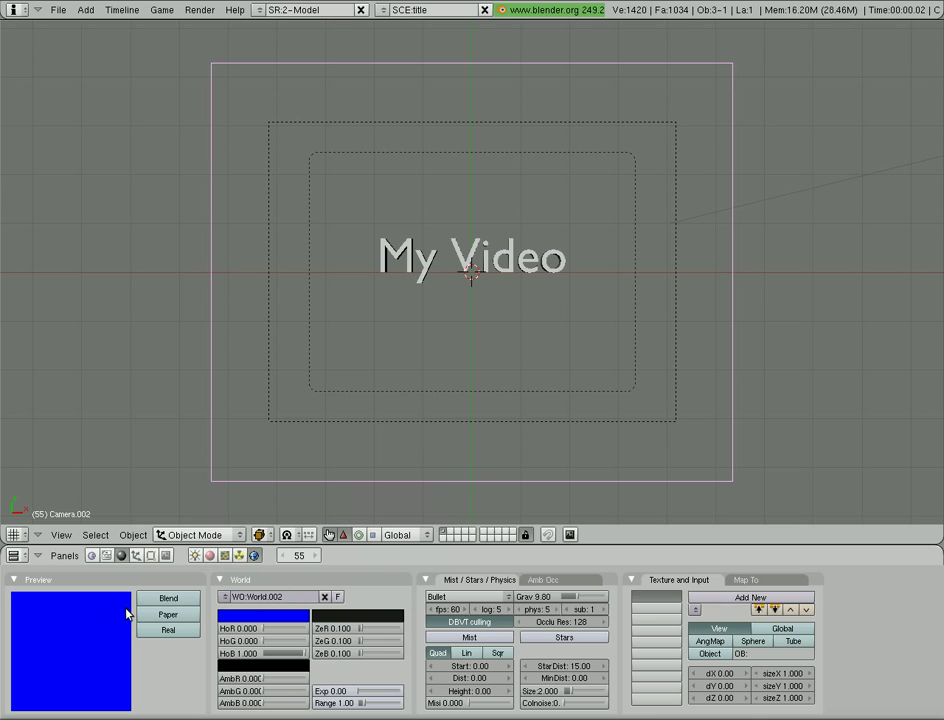
Return to the 4-Sequence screen and view frame 214 showing the title on pure blue.
click(259, 10)
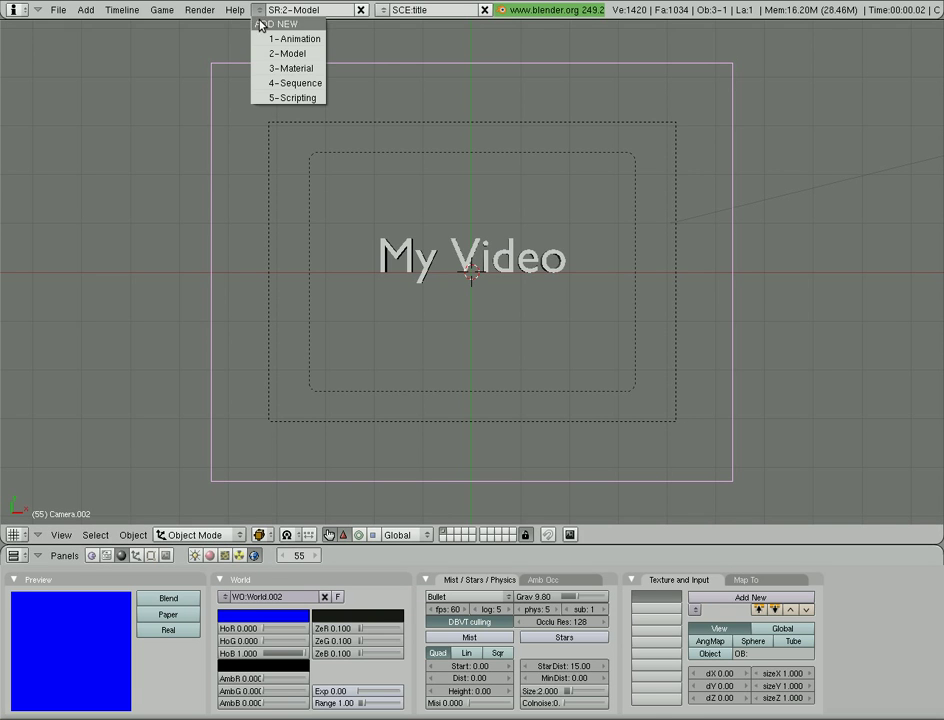
click(290, 83)
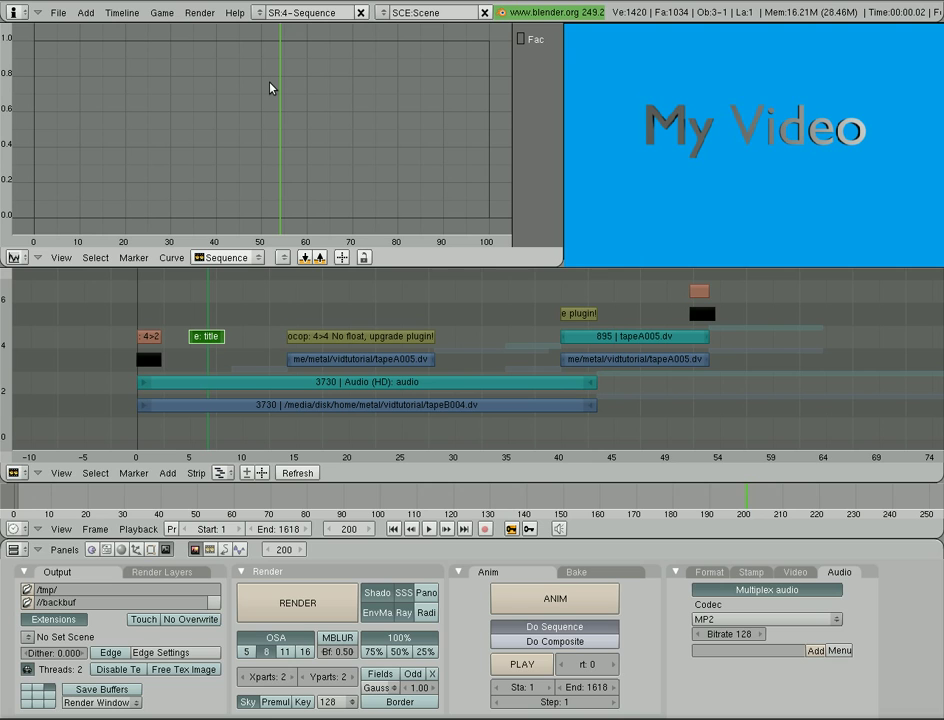
click(213, 312)
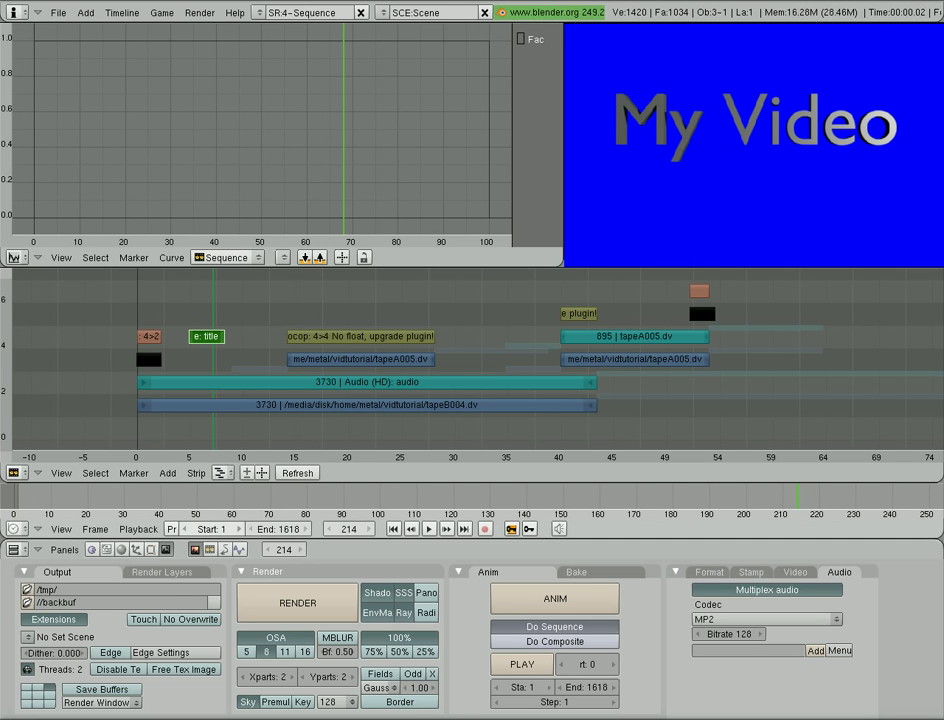
click(127, 719)
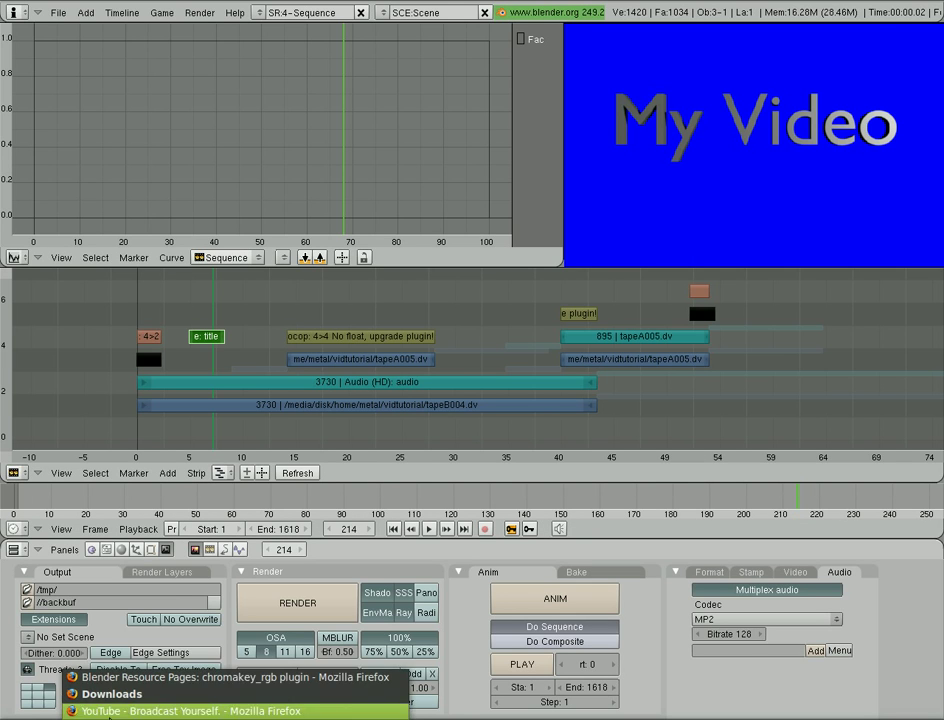
In Firefox, open the chromakey_rgb plugin page and download its Linux Shared Lib.
click(127, 686)
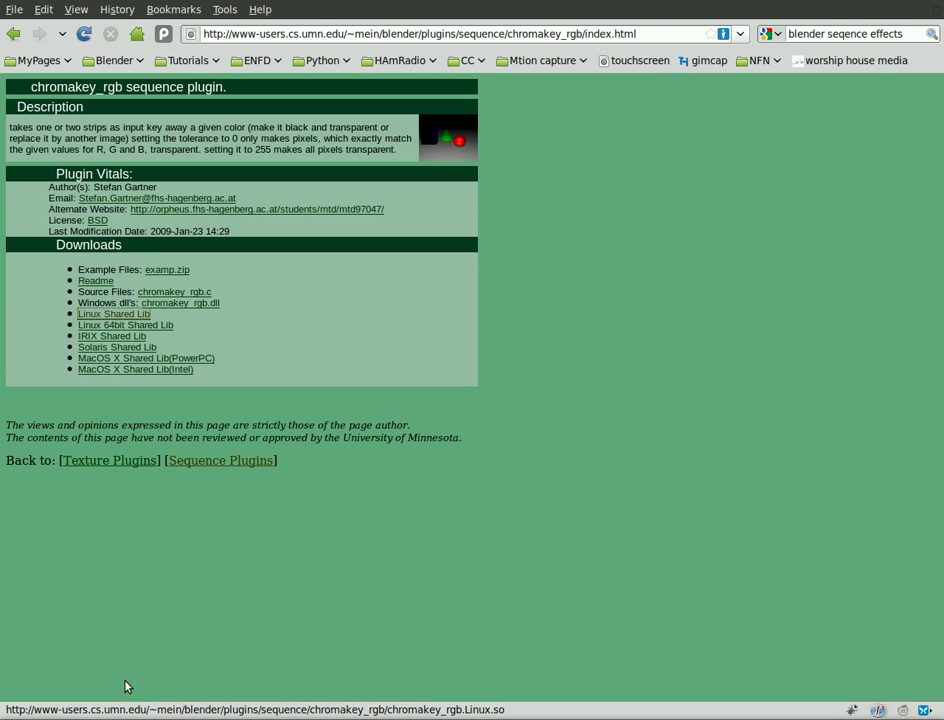
click(14, 33)
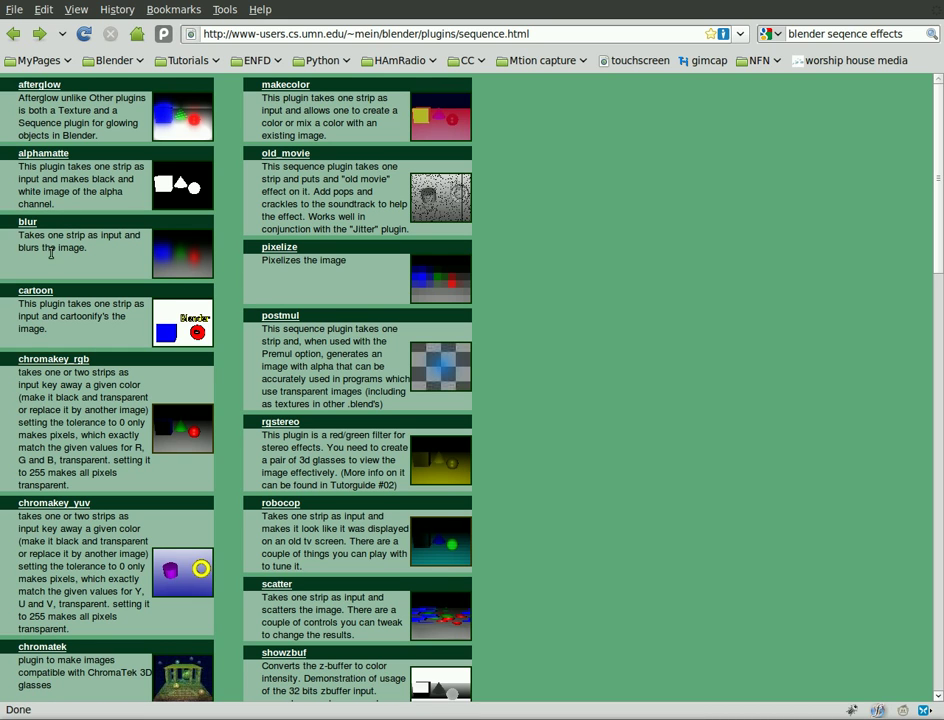
click(80, 362)
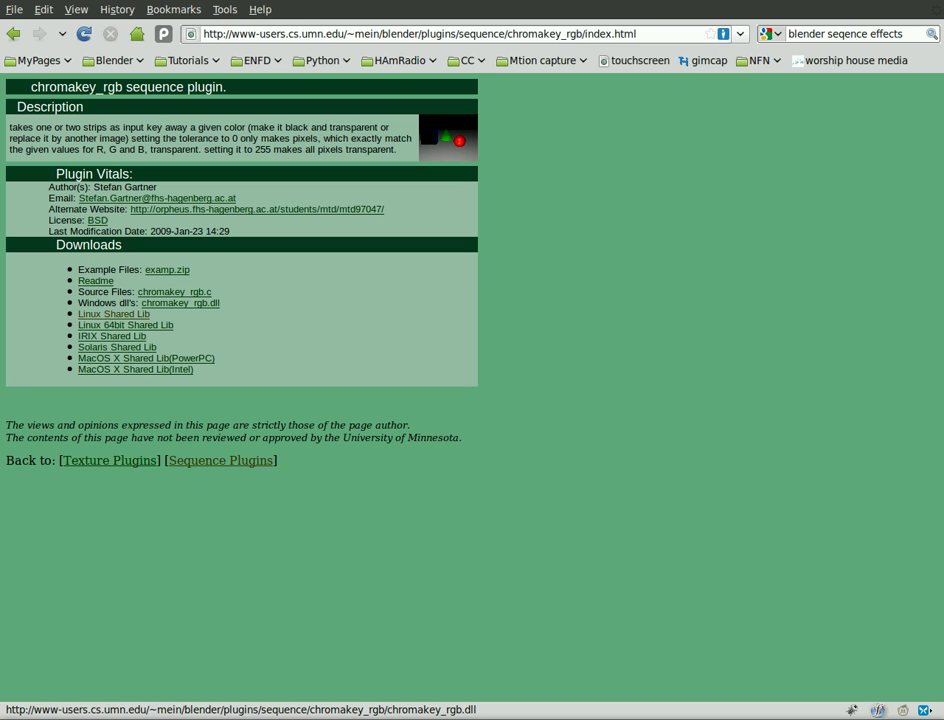
click(114, 314)
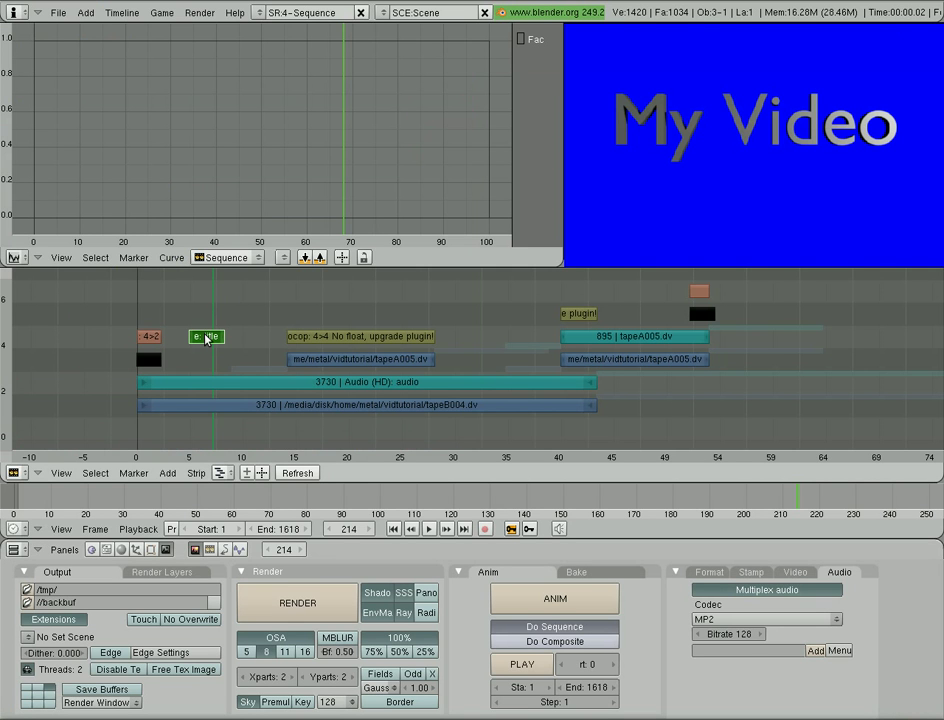
Add a chromakey_rgb.Linux.so plugin strip from the Desktop on the selected tapeB004 strip.
right_click(219, 408)
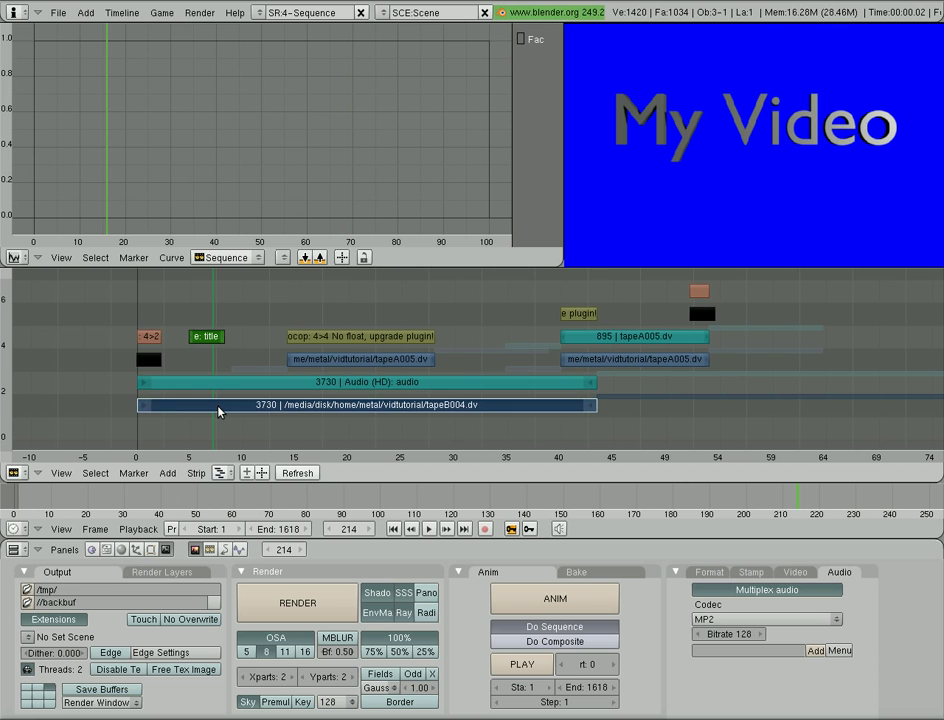
key(shift+a)
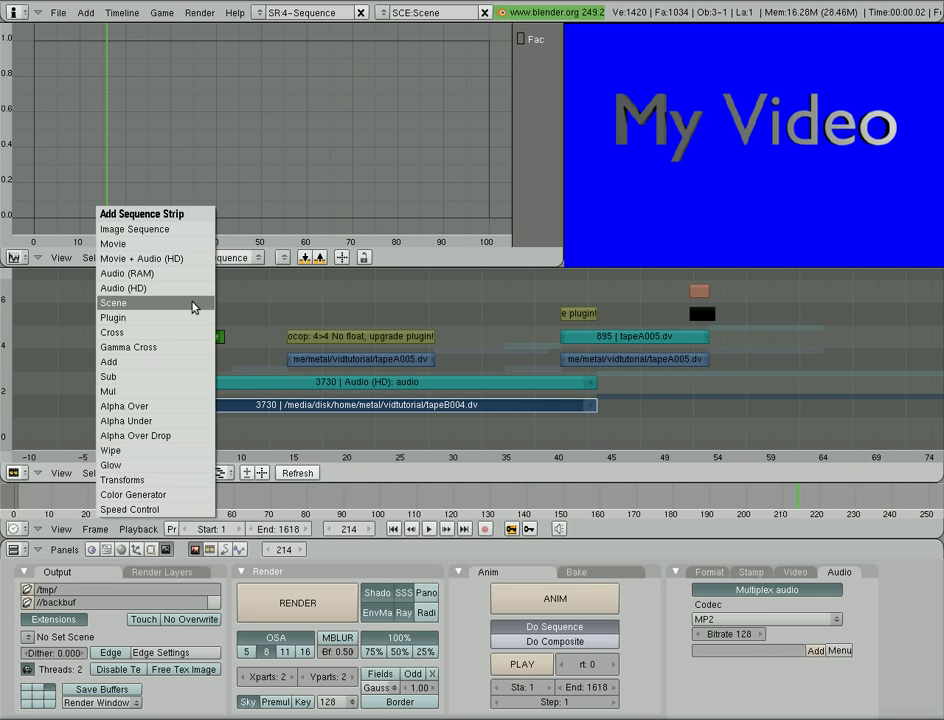
click(131, 319)
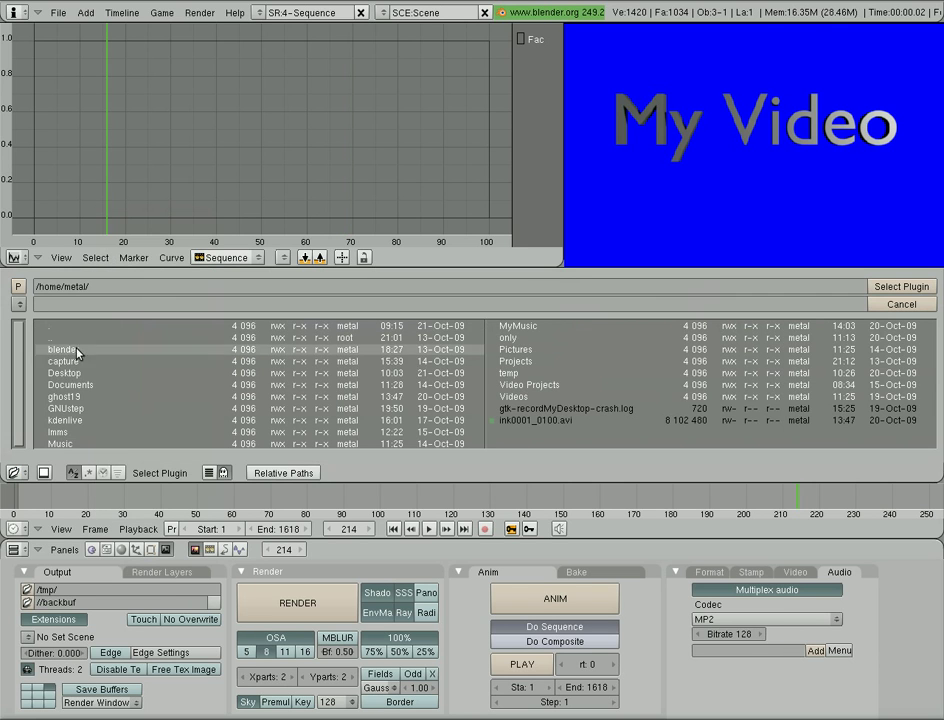
click(72, 374)
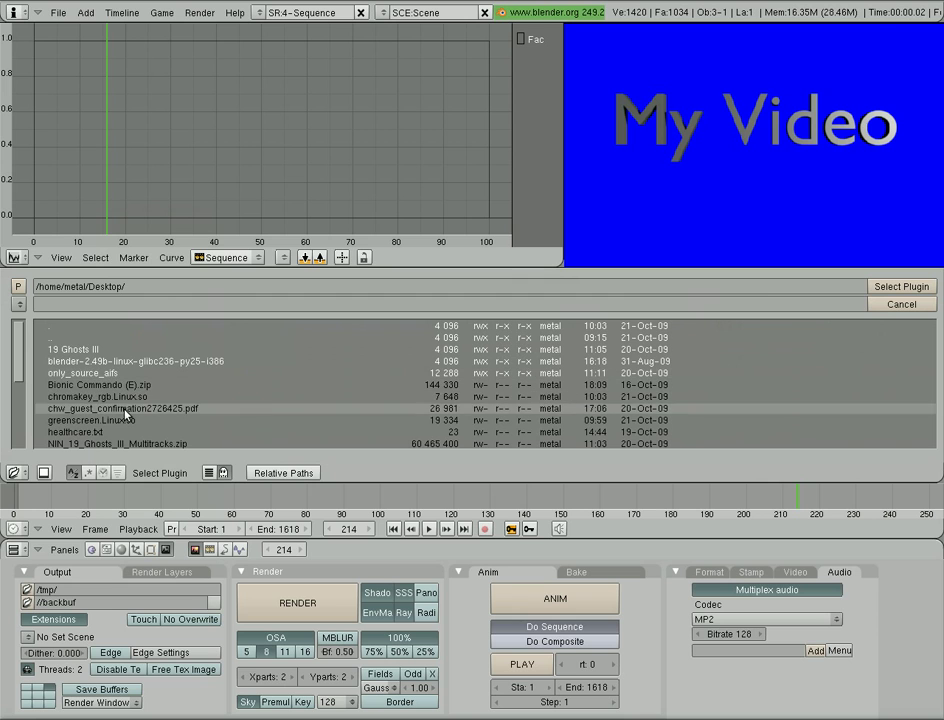
click(97, 396)
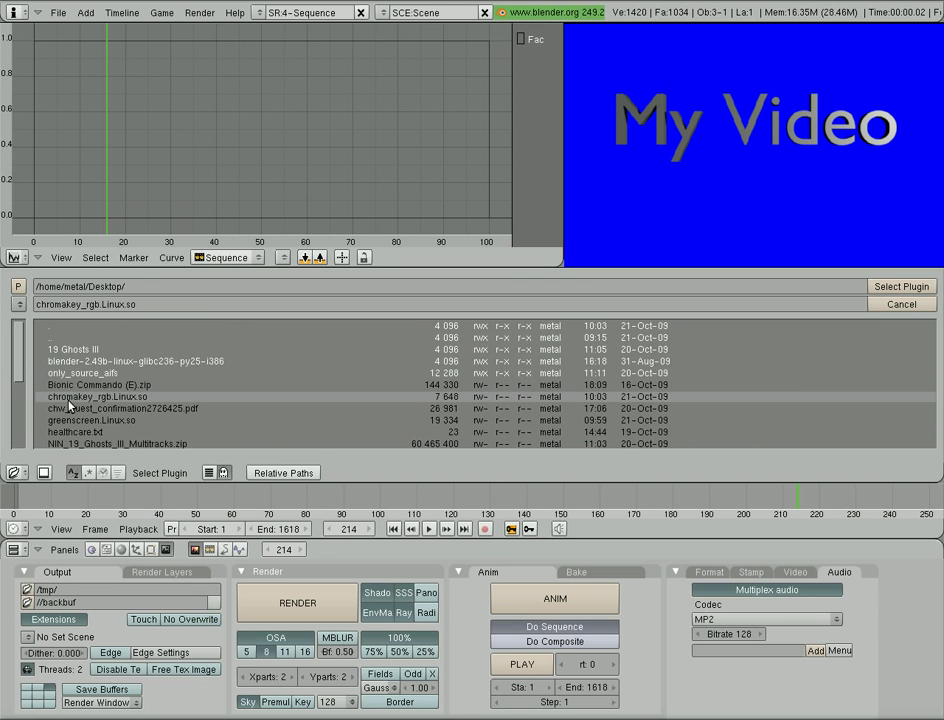
click(902, 287)
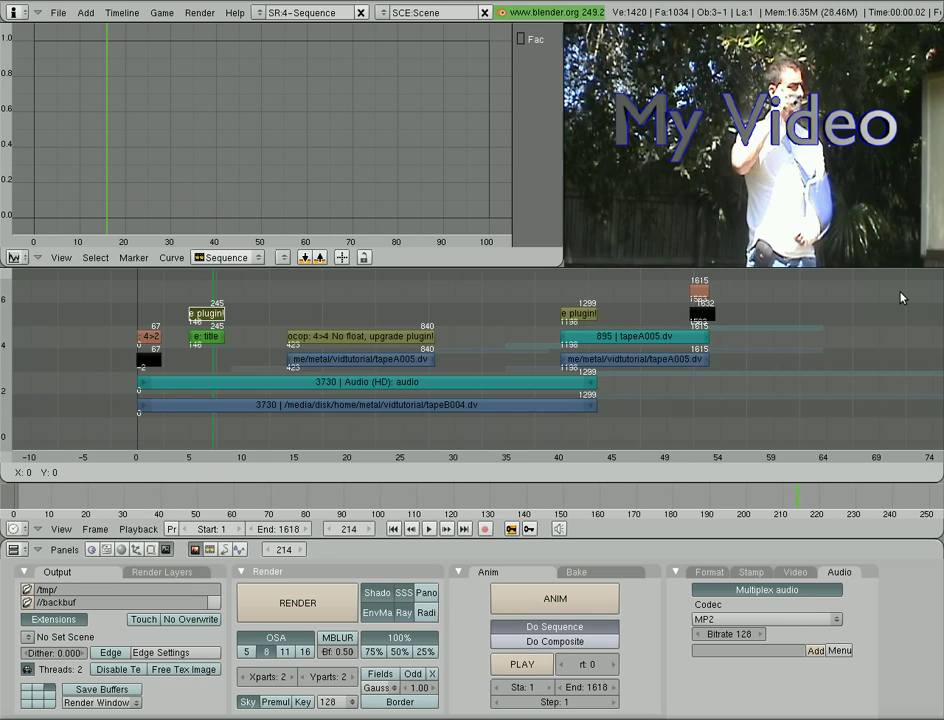
click(900, 297)
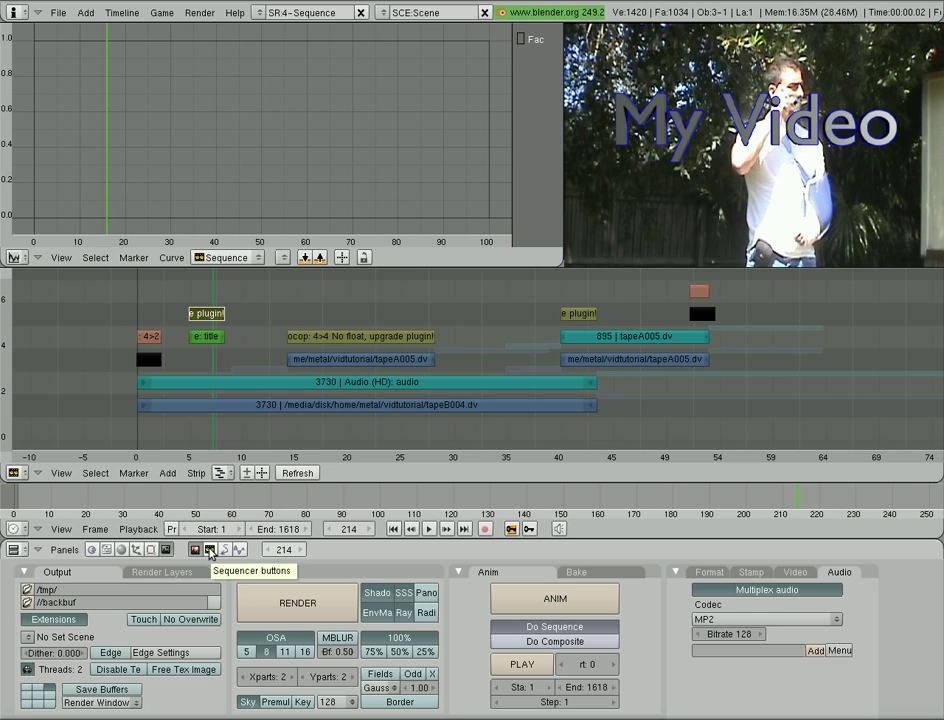
Raise the chroma key Tolerance in the strip's Effect panel, then check frames 167, 210 and 225.
click(210, 550)
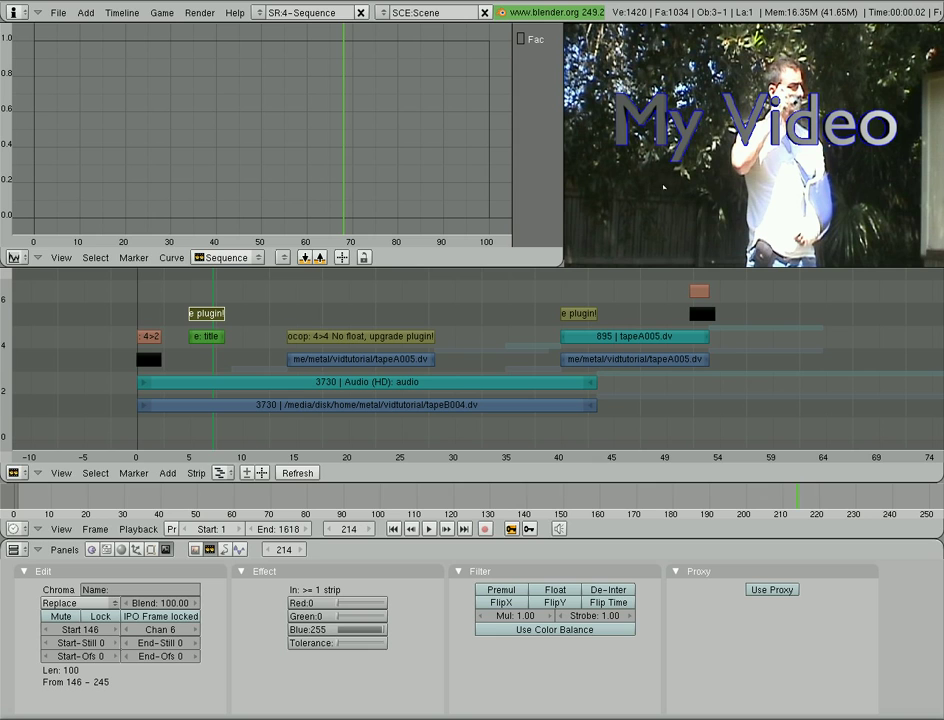
click(358, 648)
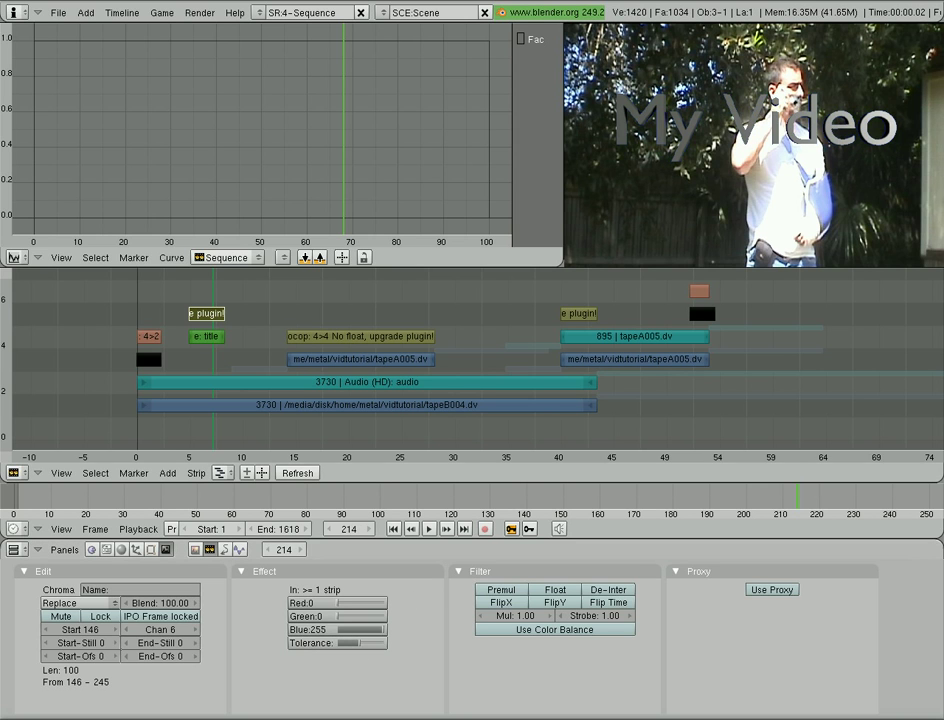
click(196, 293)
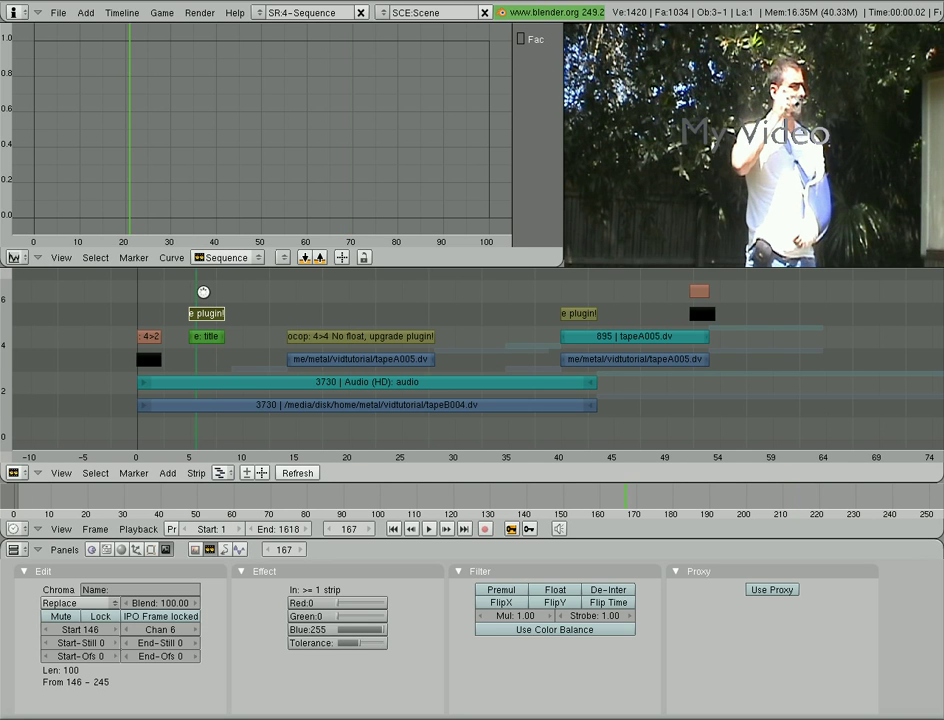
click(217, 292)
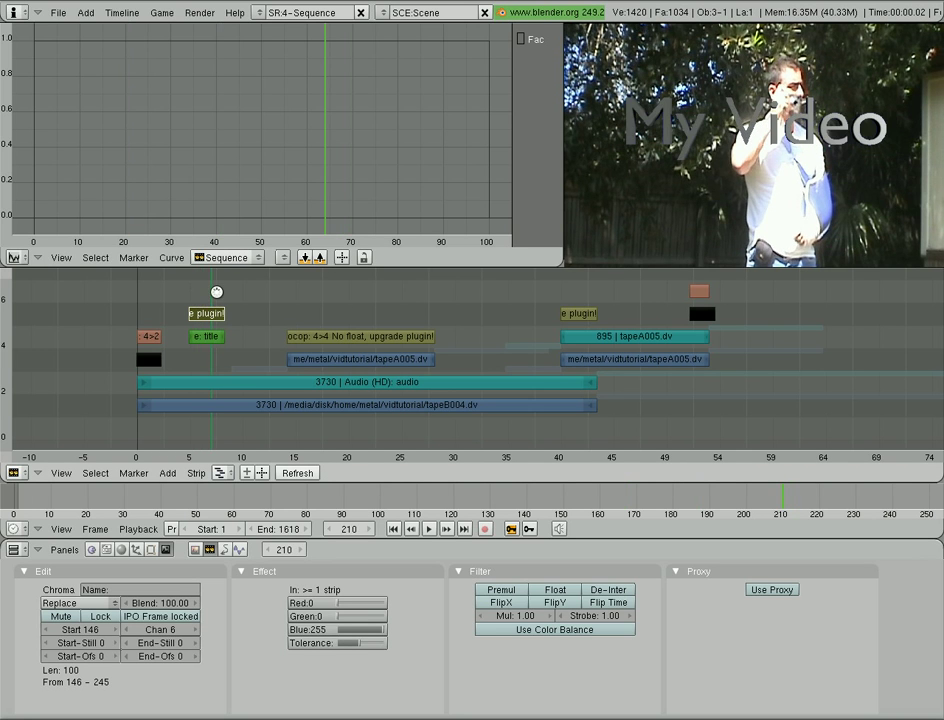
click(217, 292)
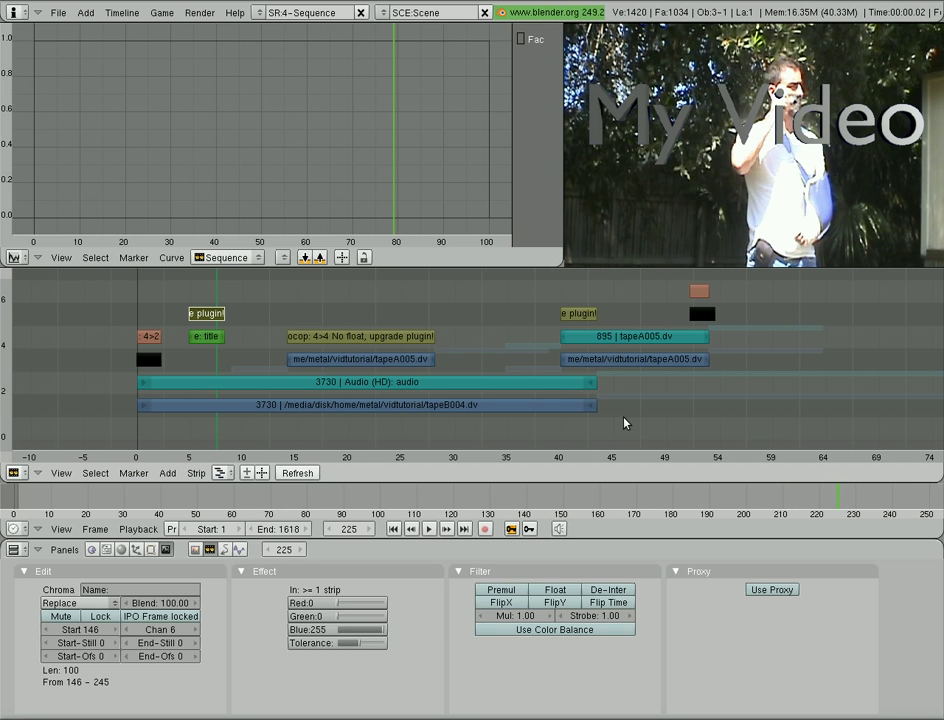